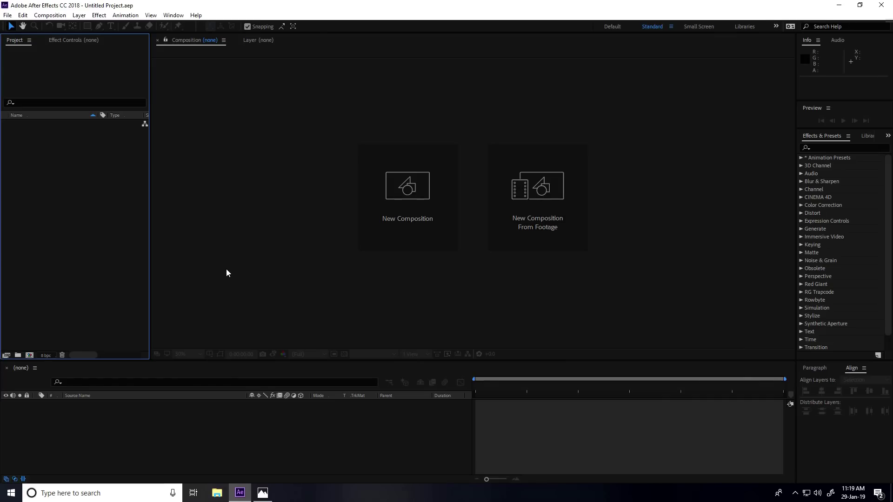
- After previewing the Love logo, create Comp 1 with the HDTV 1080 29.97 preset and 7-second duration
click(262, 493)
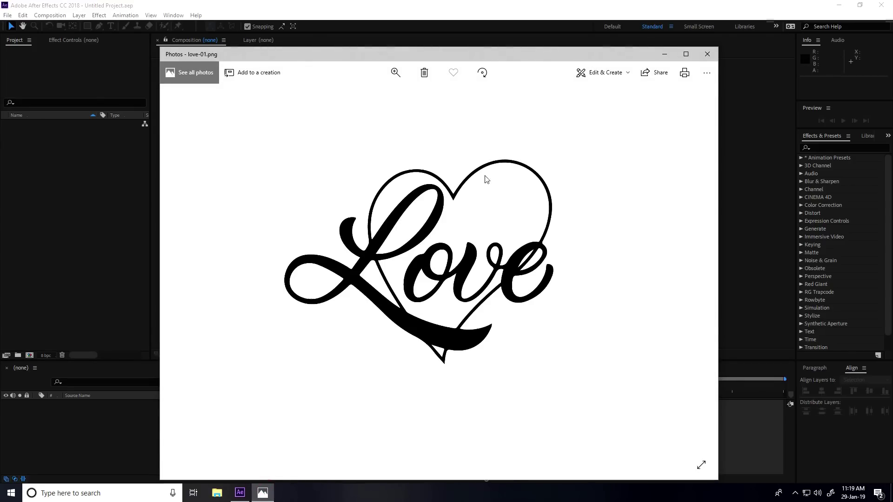
click(707, 55)
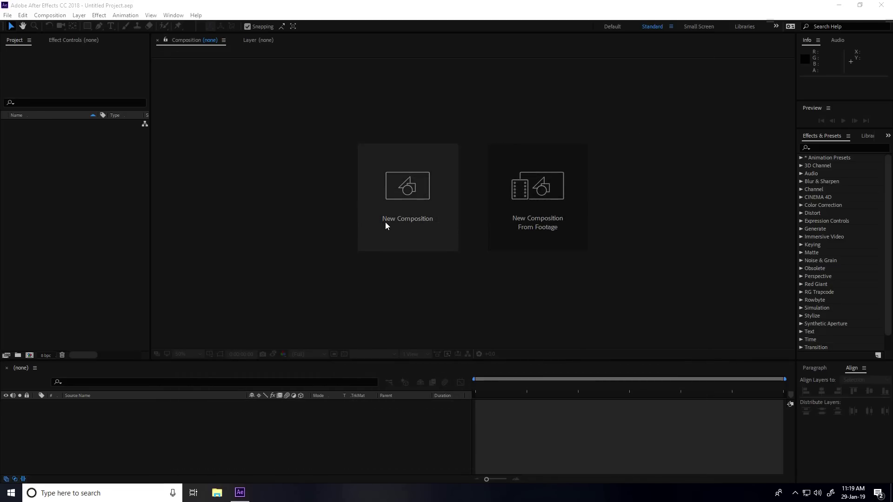
click(402, 225)
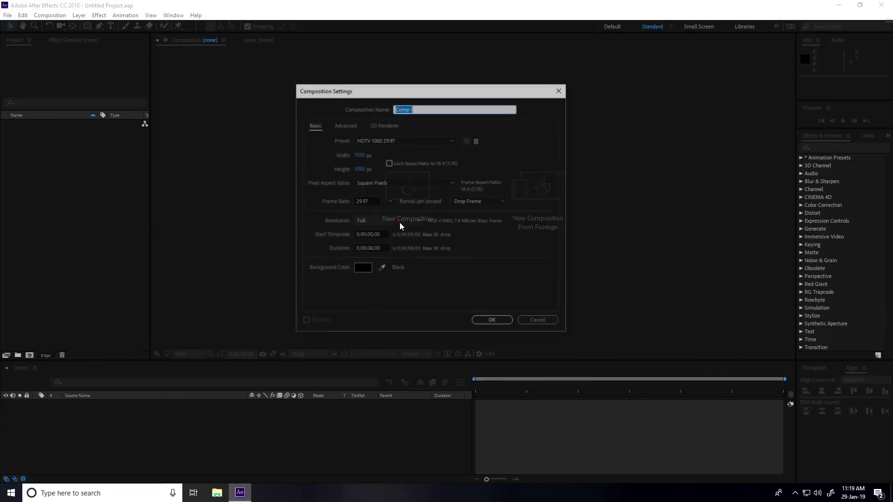
click(372, 142)
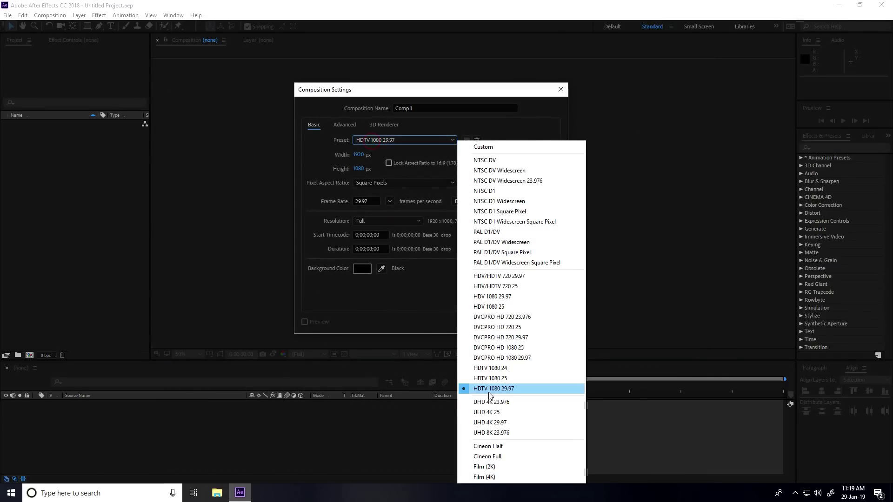
click(522, 394)
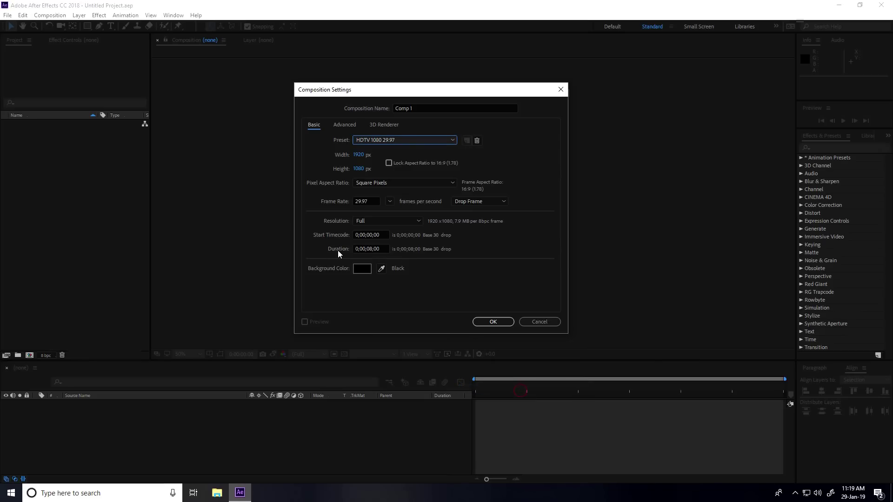
click(370, 249)
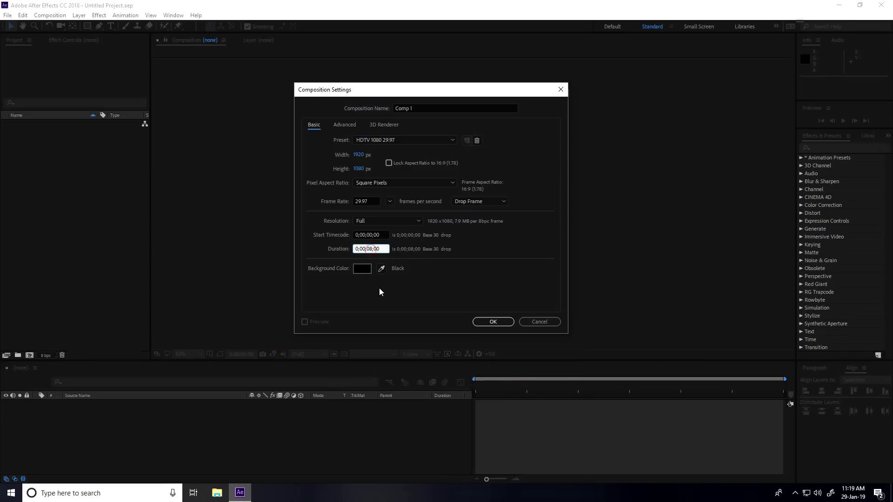
key(BackSpace)
text(7)
click(489, 323)
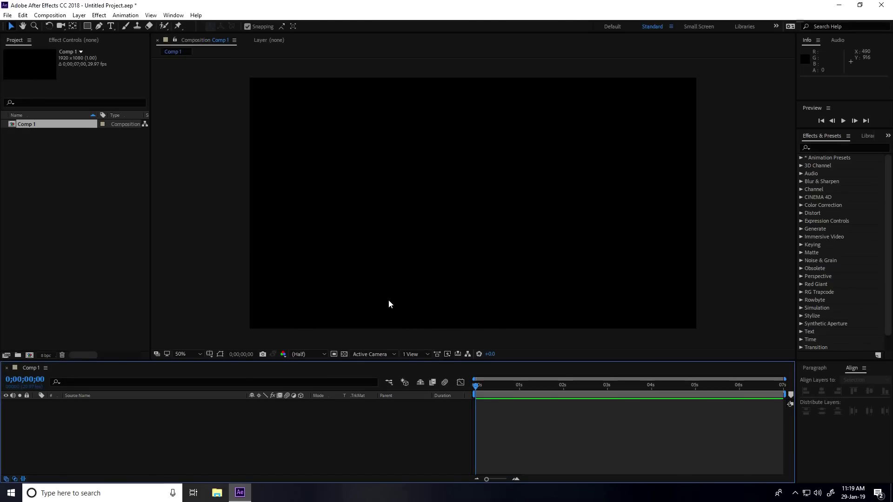
- Import love-01.png into the project and add it as a layer in Comp 1
right_click(43, 188)
mouse_move(93, 235)
click(181, 239)
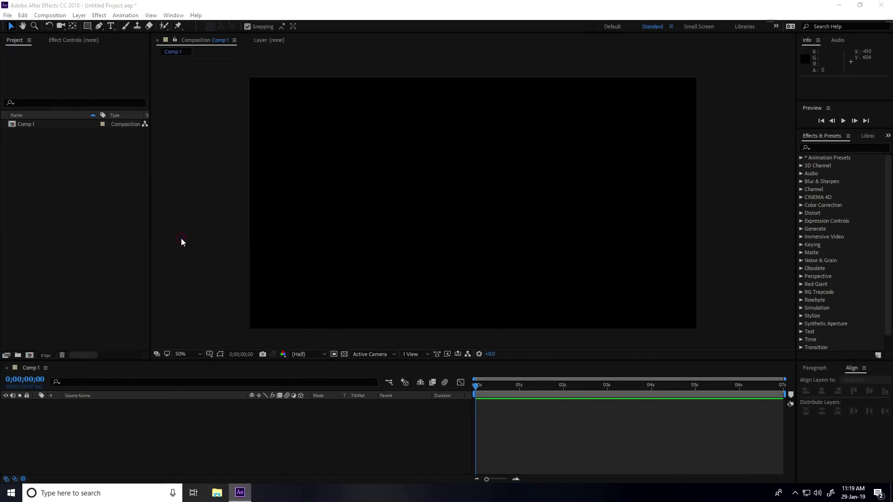
click(394, 104)
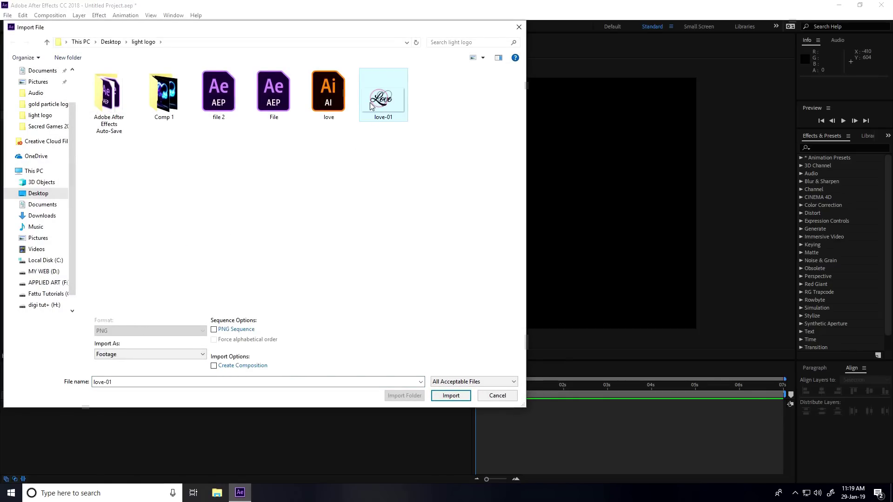
click(450, 395)
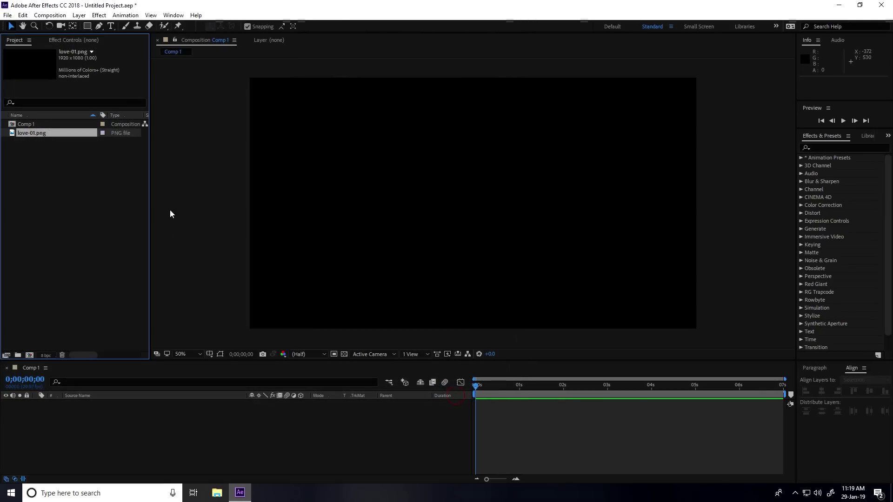
drag(33, 132, 161, 430)
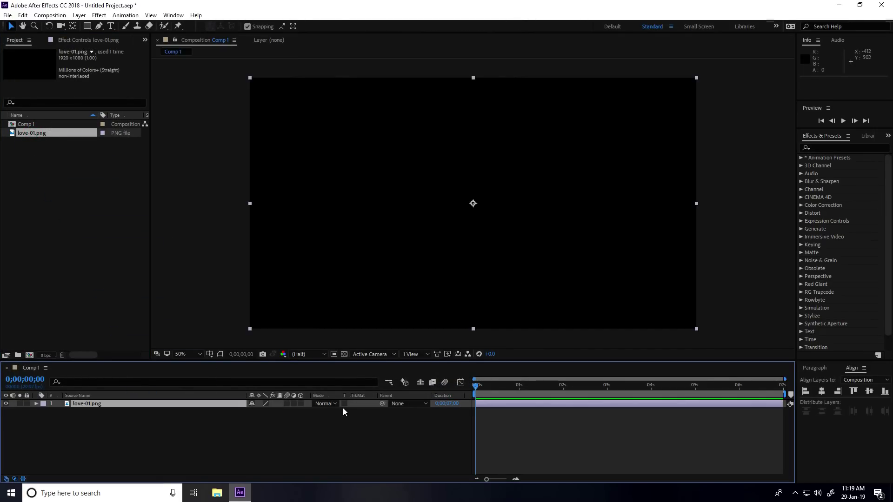
- Turn on the transparency grid and pre-compose the logo layer, moving all attributes, as LOGO
click(345, 353)
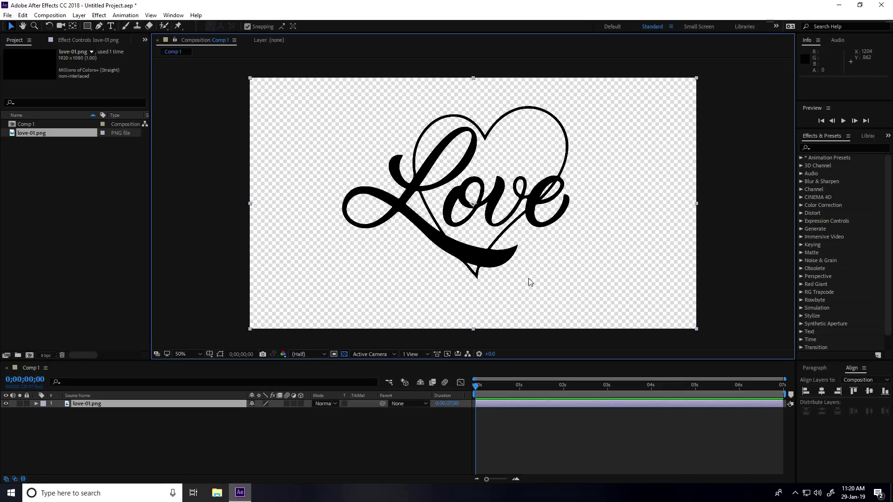
right_click(82, 404)
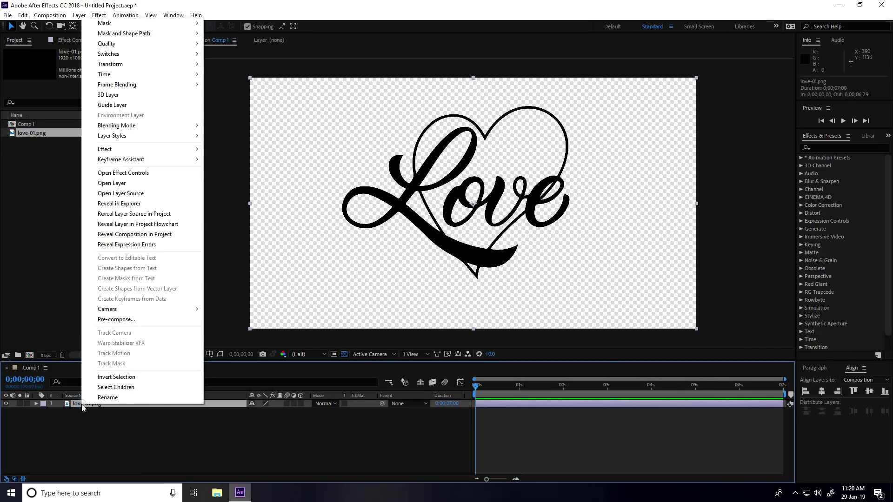
click(128, 320)
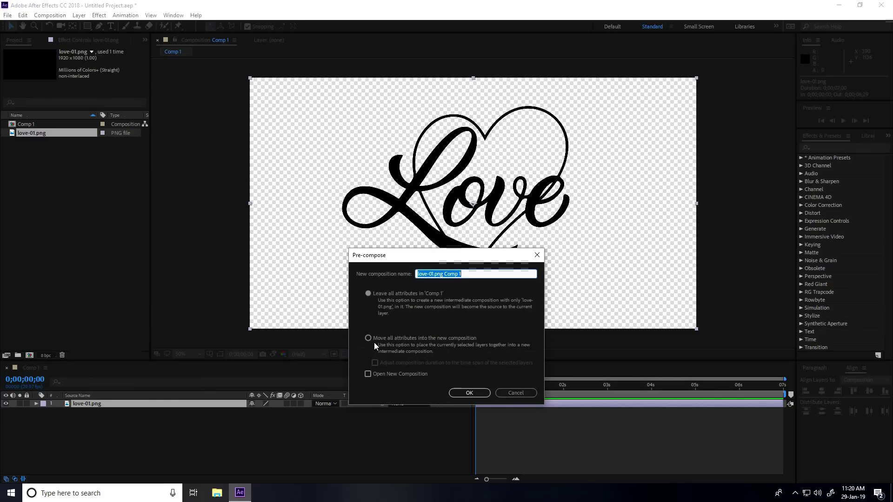
click(386, 339)
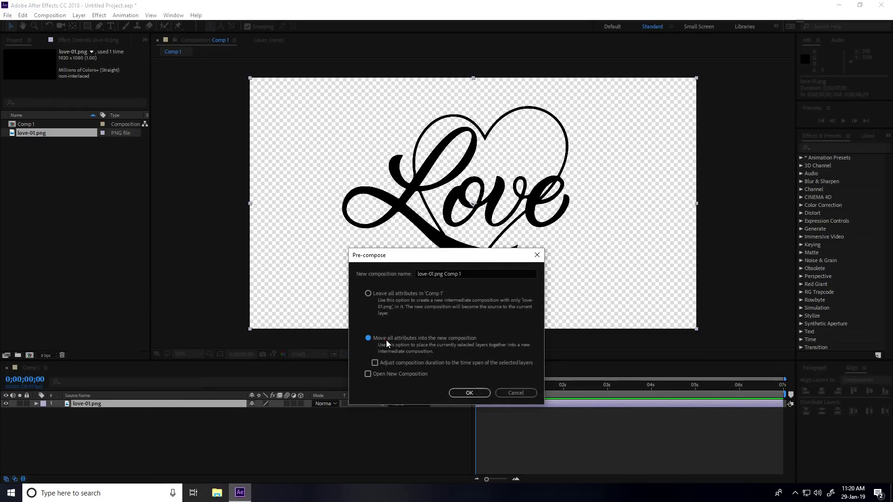
click(470, 271)
key(BackSpace)
text(LOGO)
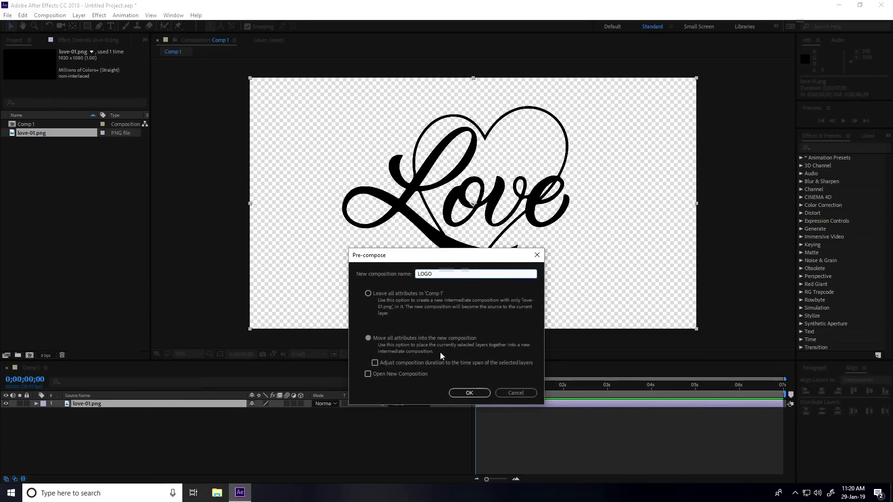
click(469, 393)
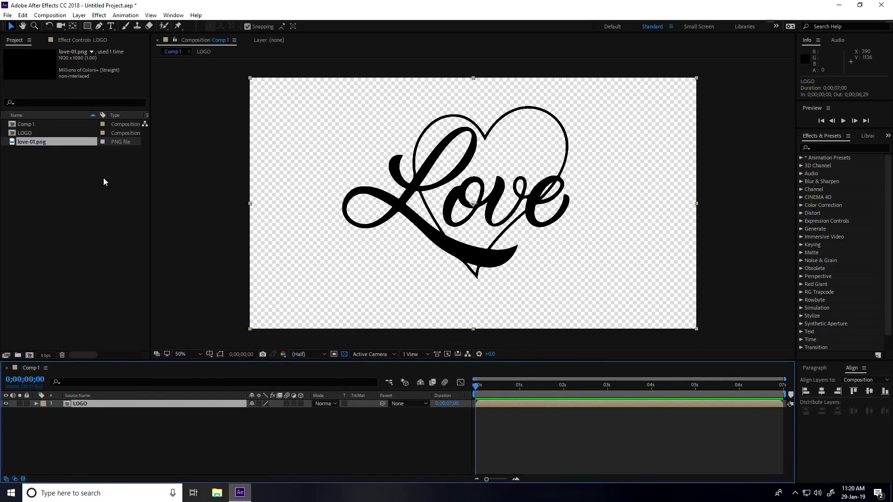
- Auto-trace the LOGO layer into masks with default settings, then reselect the layer
click(79, 15)
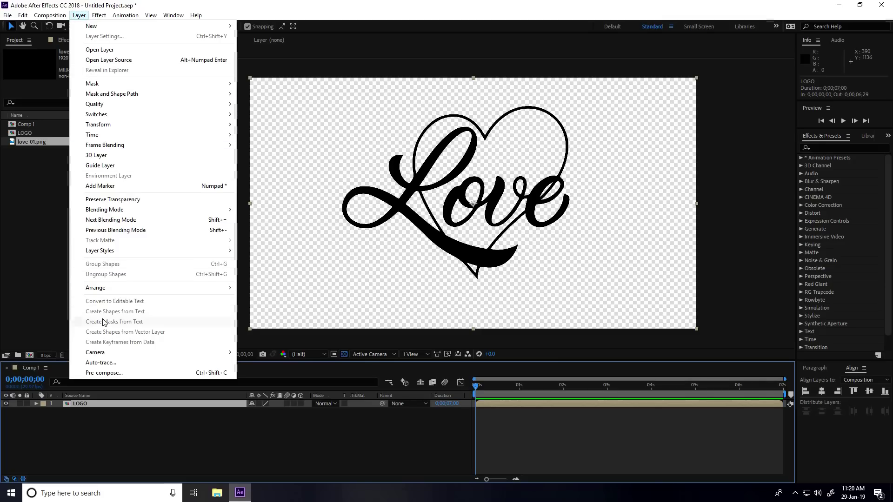
click(130, 365)
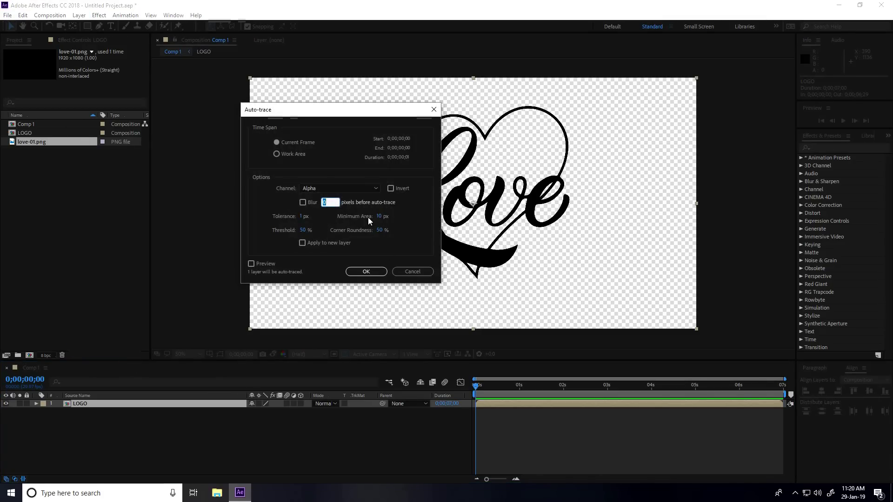
click(366, 271)
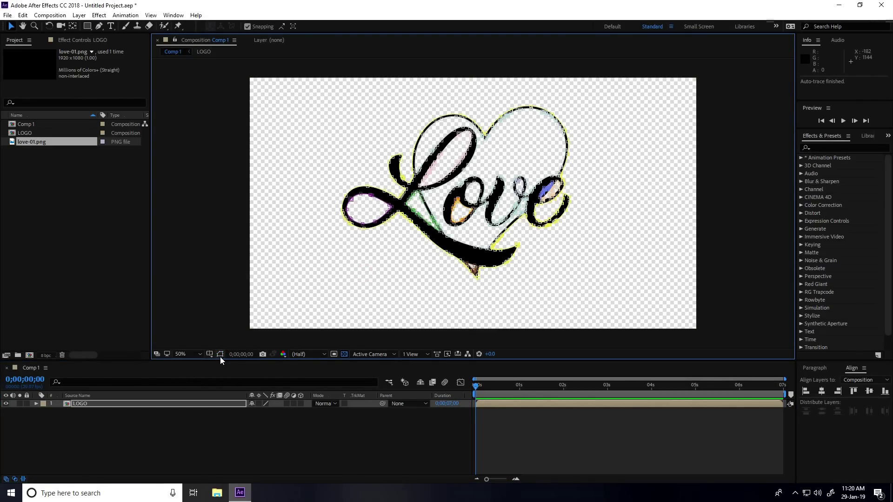
click(202, 412)
click(80, 404)
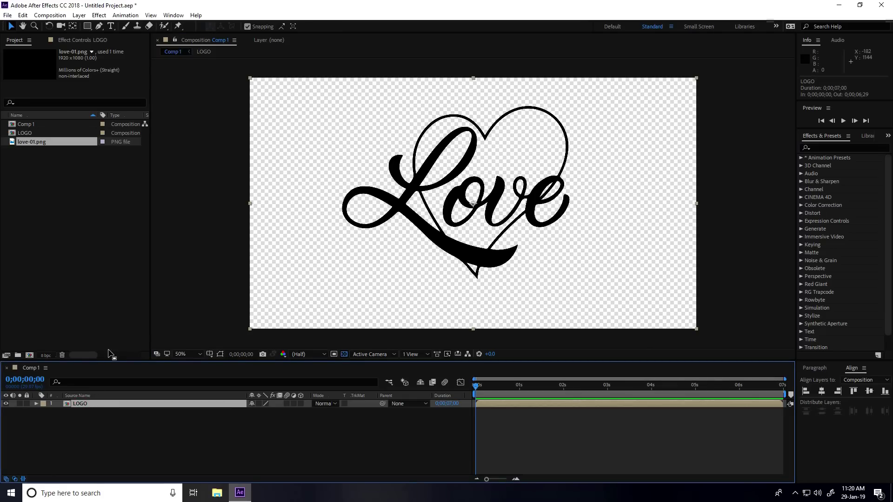
- Apply the Saber effect to LOGO and switch it to the Portal preset
click(96, 16)
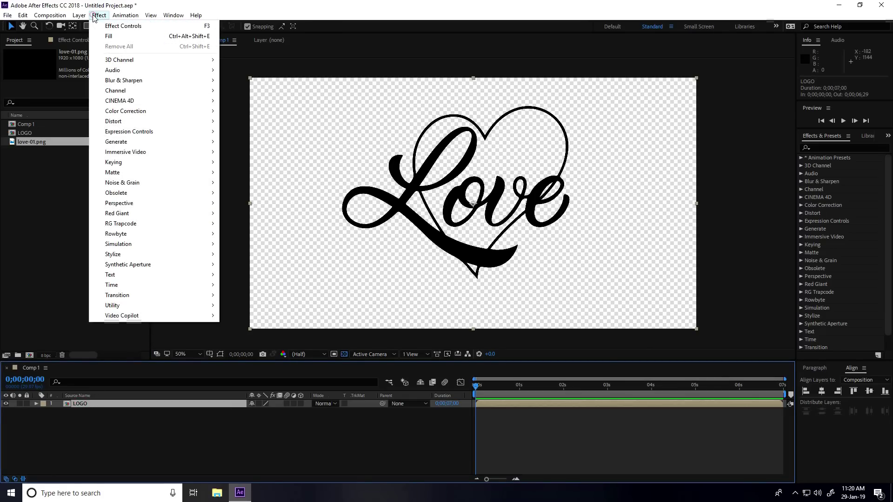
mouse_move(125, 318)
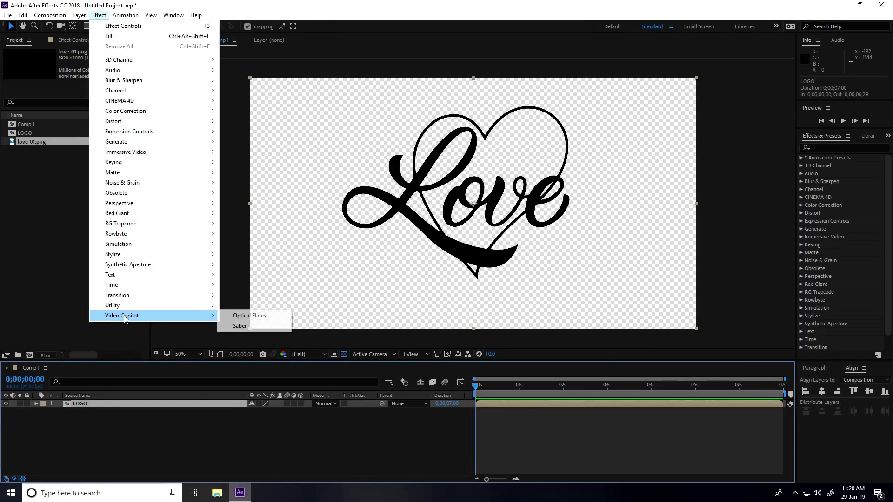
click(240, 326)
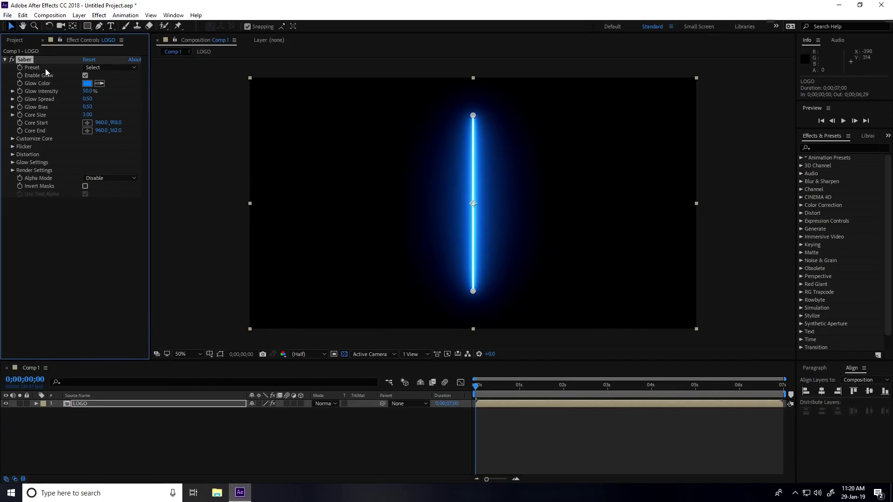
click(129, 69)
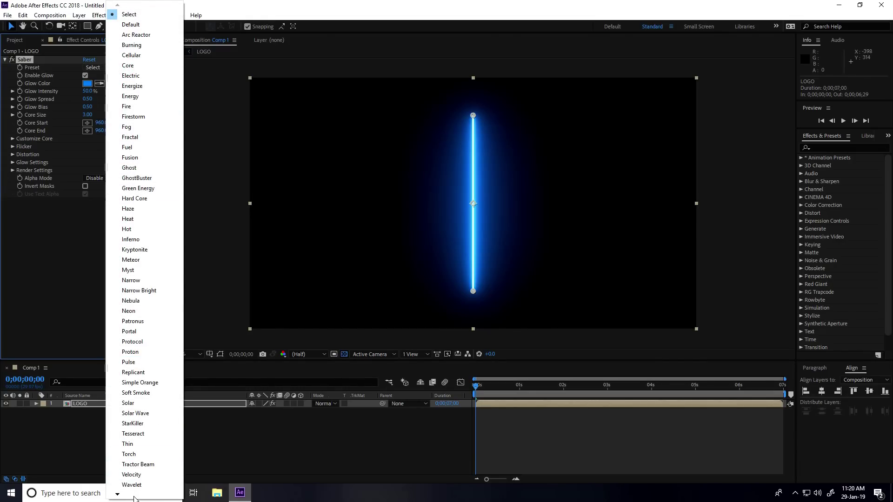
mouse_move(134, 496)
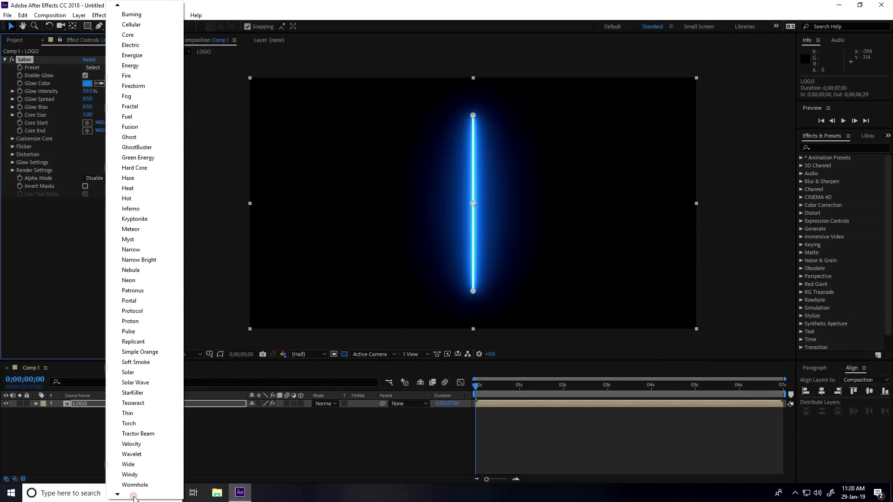
click(129, 302)
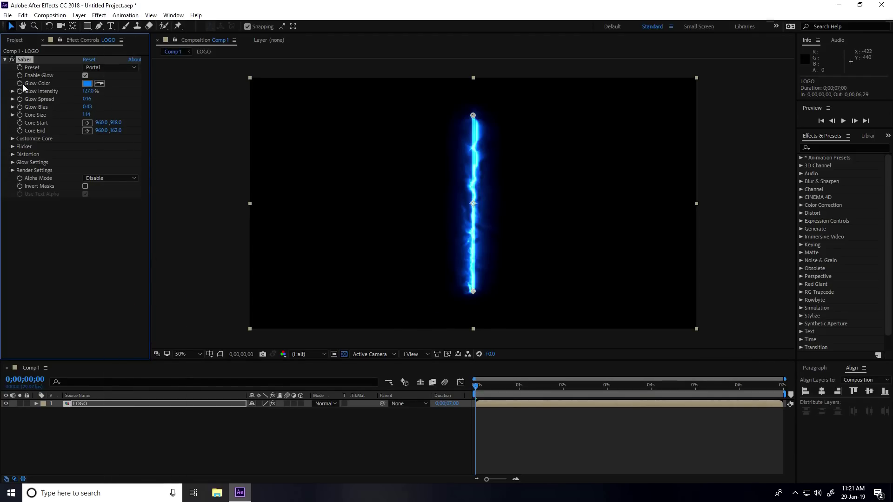
- Change the Saber glow colour to magenta by setting hue 300
click(87, 83)
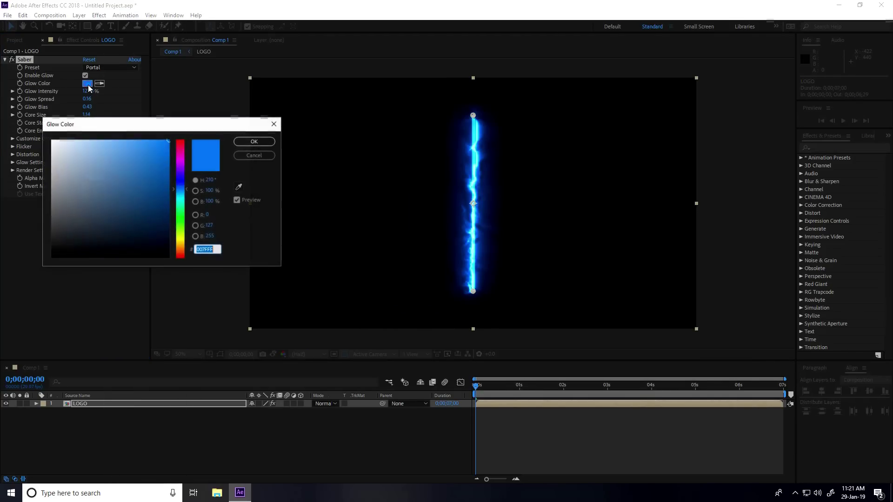
click(215, 180)
text(300)
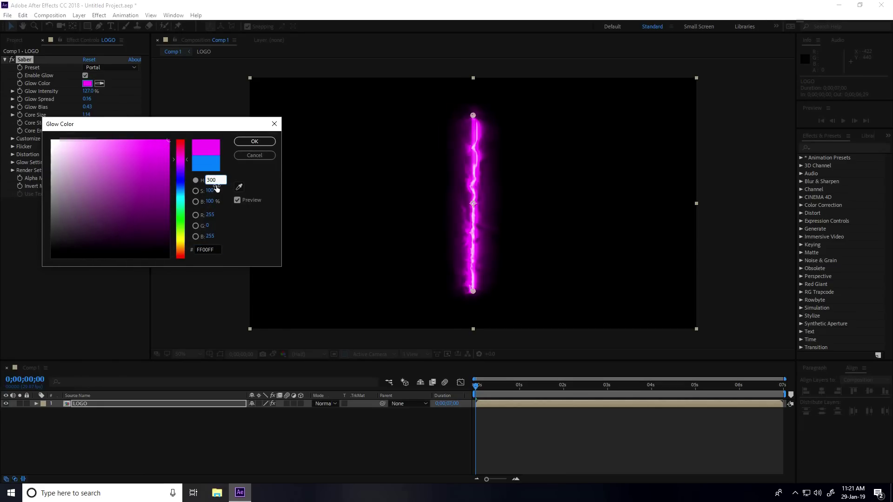
click(257, 143)
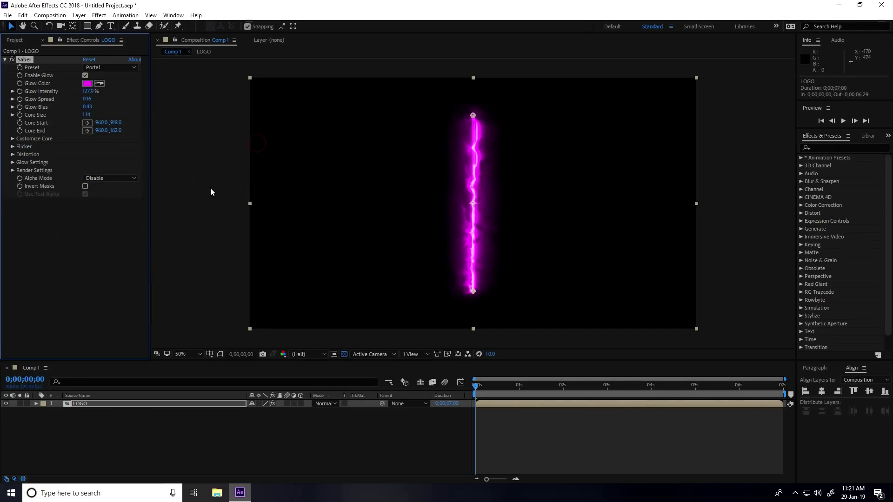
click(12, 139)
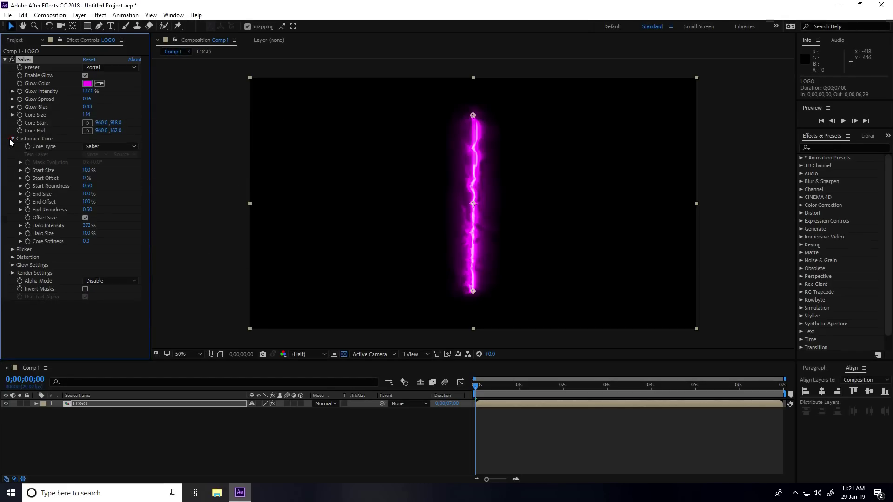
- Set Core Type to Layer Masks, Glow Intensity 170%, Glow Bias 0.30 and Core Size 0.30
click(115, 147)
click(120, 165)
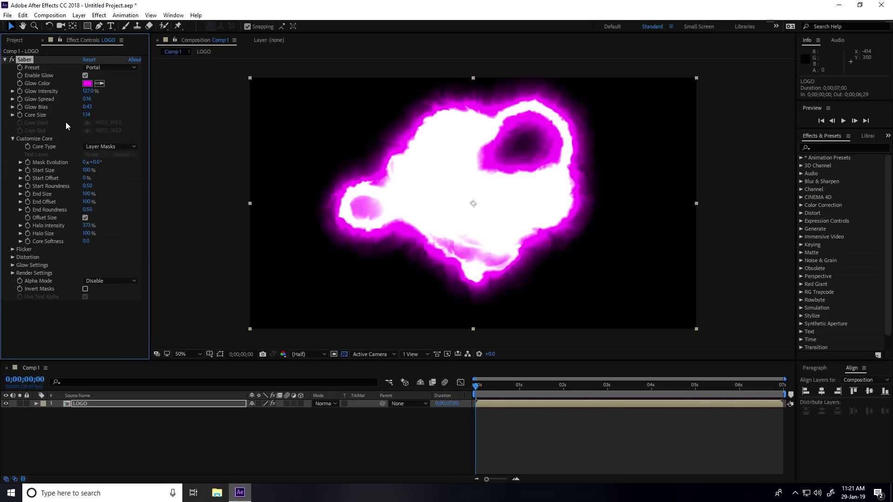
click(85, 91)
key(Return)
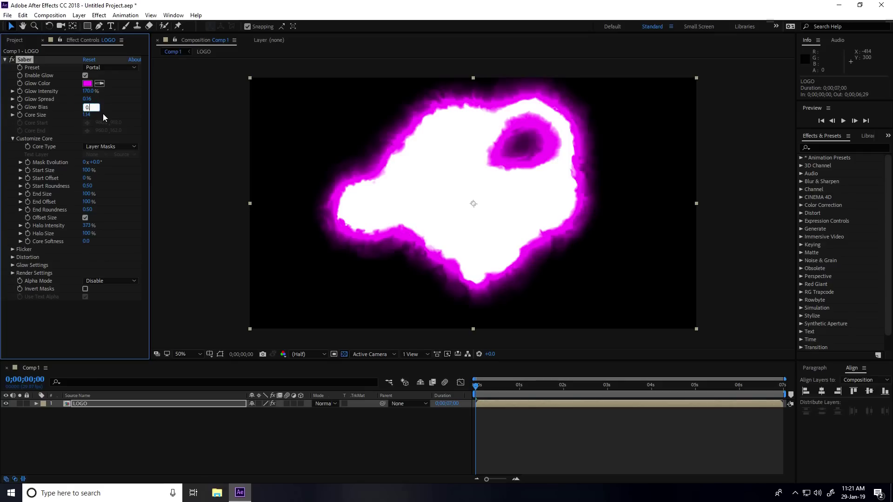
key(Return)
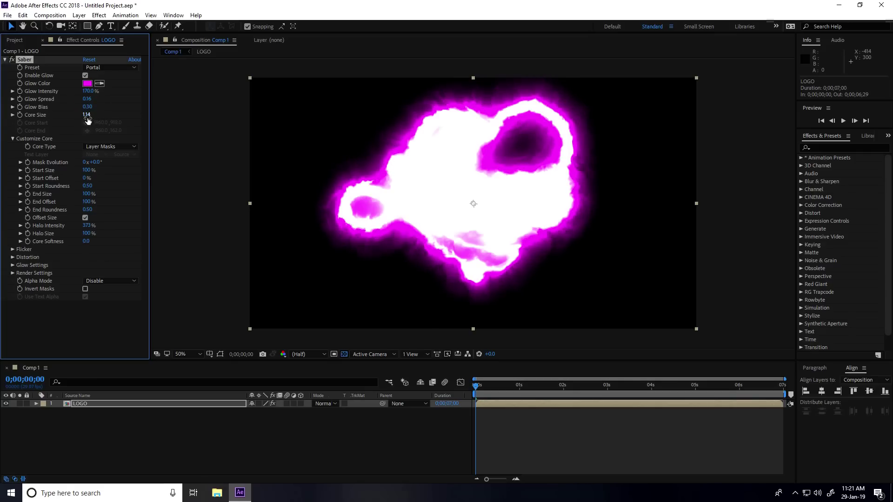
click(87, 114)
text(0.3)
key(Return)
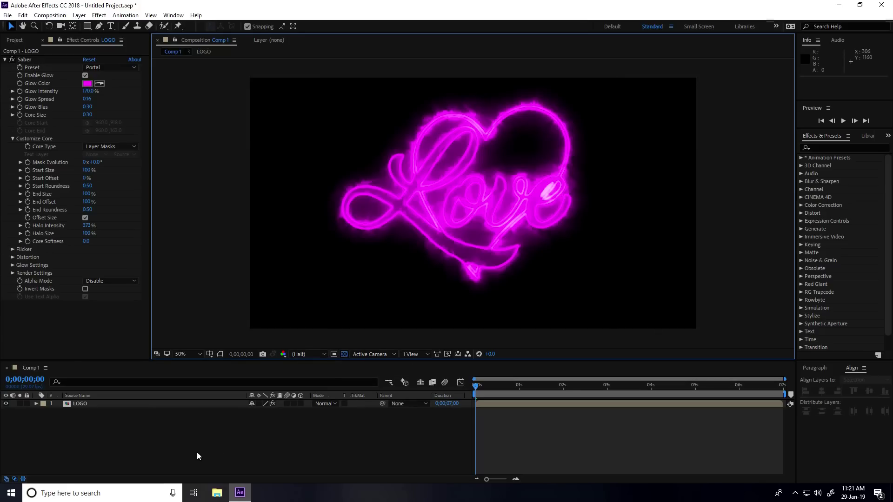
- Add a black solid named BG, move it beneath LOGO, turn off the transparency grid, and reselect LOGO
right_click(179, 443)
mouse_move(216, 344)
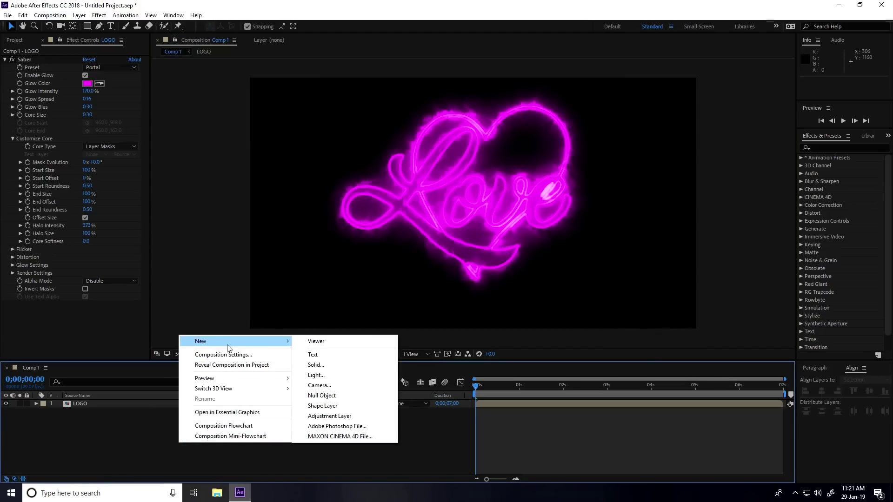
click(330, 365)
text(BG)
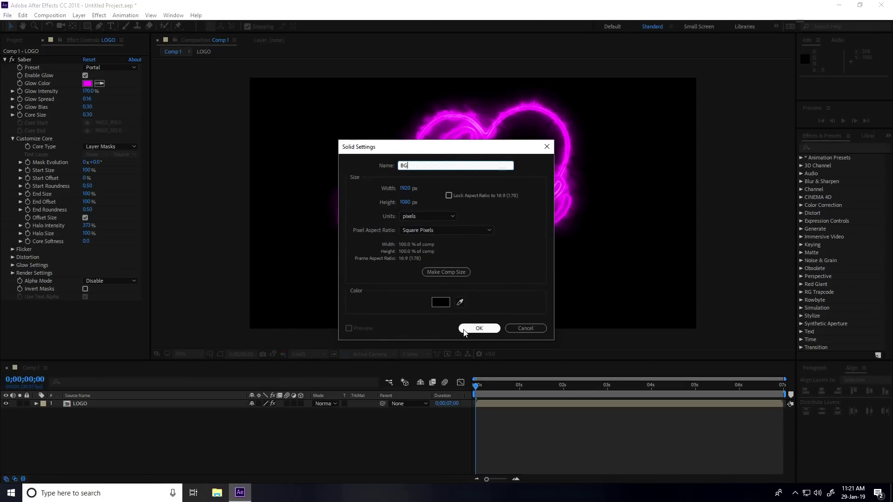
click(479, 329)
drag(79, 403, 84, 429)
click(346, 355)
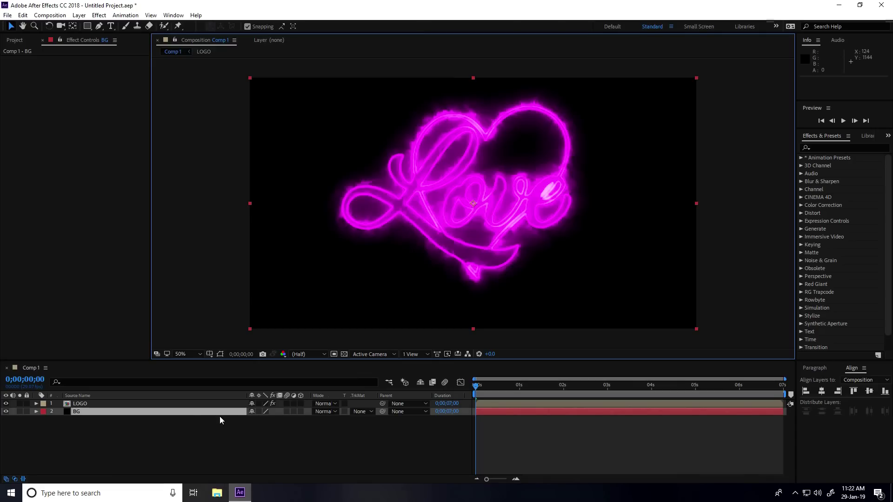
click(81, 404)
click(82, 404)
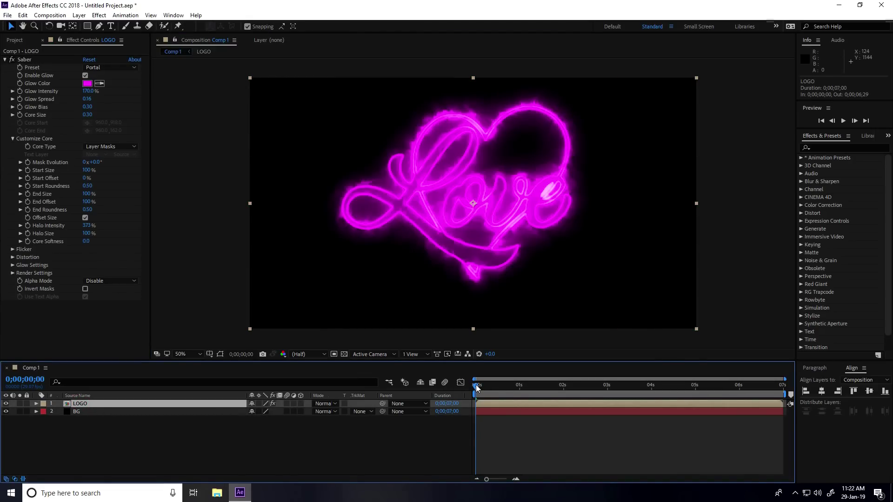
- At frame 10, set a Mask Evolution keyframe of -50°
drag(476, 384, 491, 391)
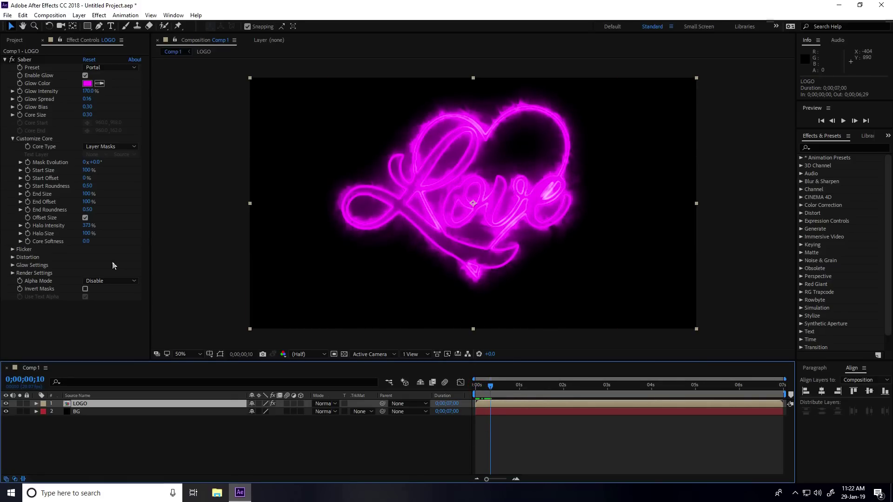
click(28, 163)
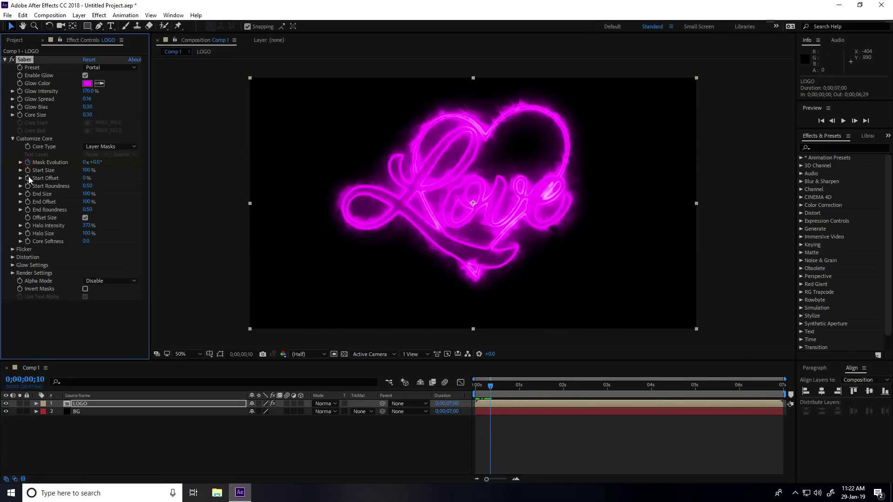
click(96, 163)
text(-50)
key(Return)
- At 6 seconds, key Mask Evolution to -3 revolutions, then preview the animation from the start
drag(491, 387, 740, 398)
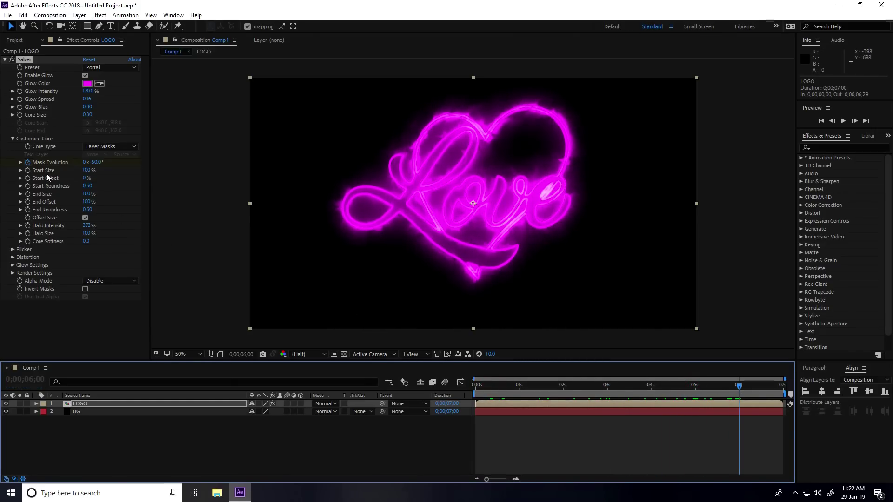
click(97, 163)
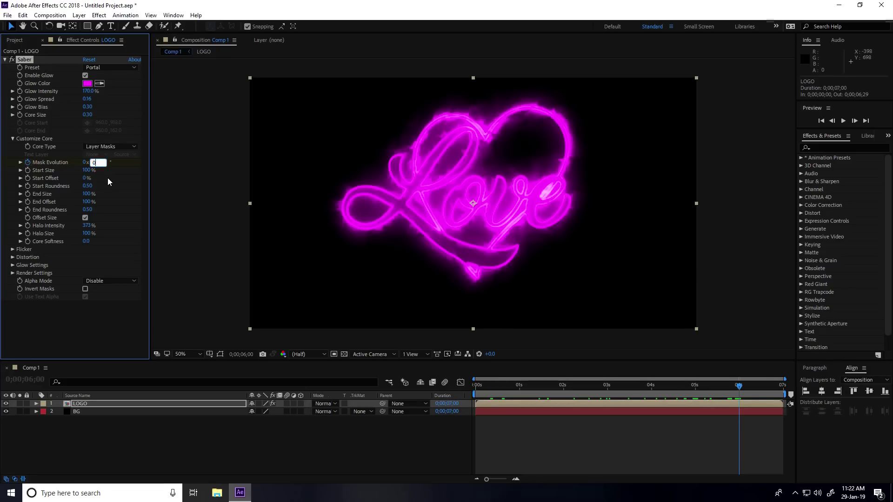
key(shift+Tab)
text(-3)
key(Return)
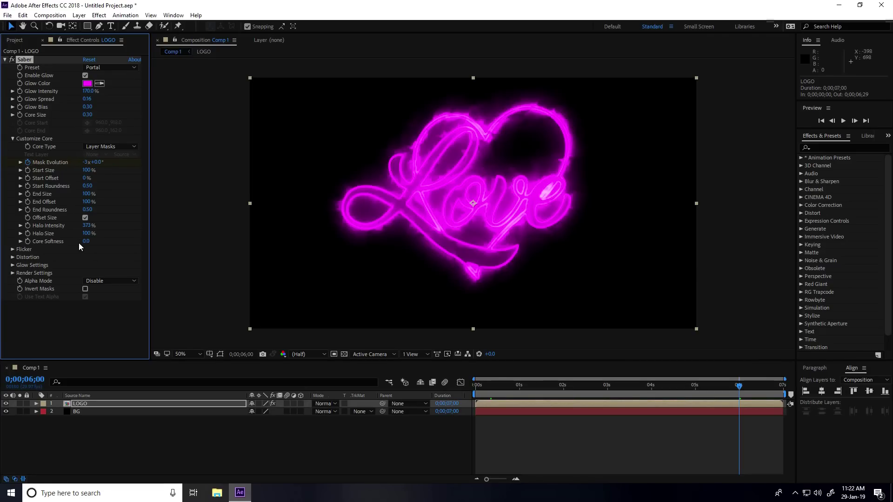
click(476, 385)
key(space)
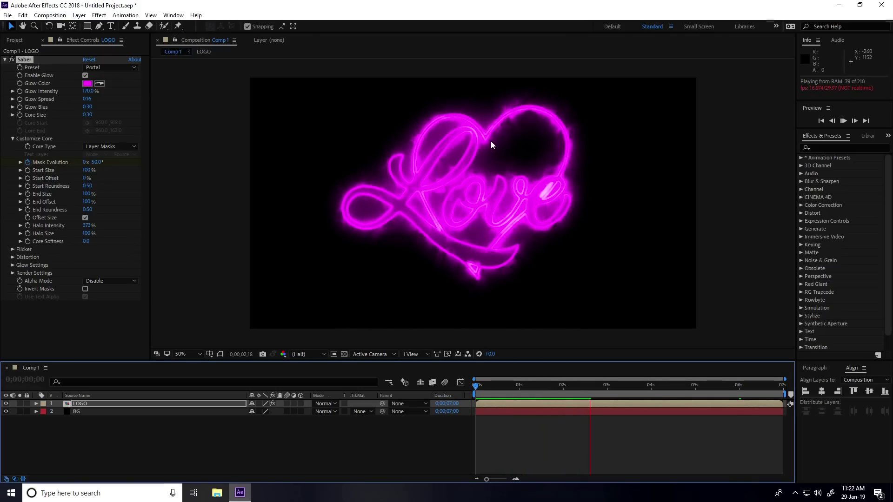
key(space)
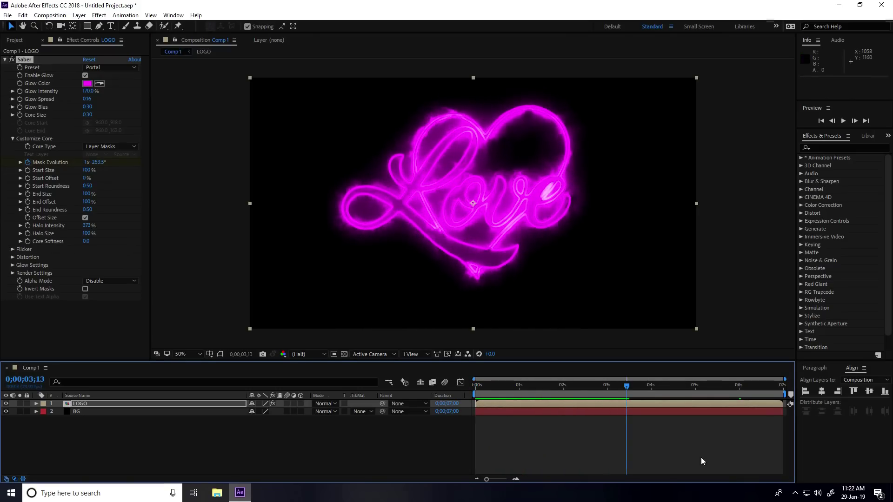
drag(627, 389, 490, 392)
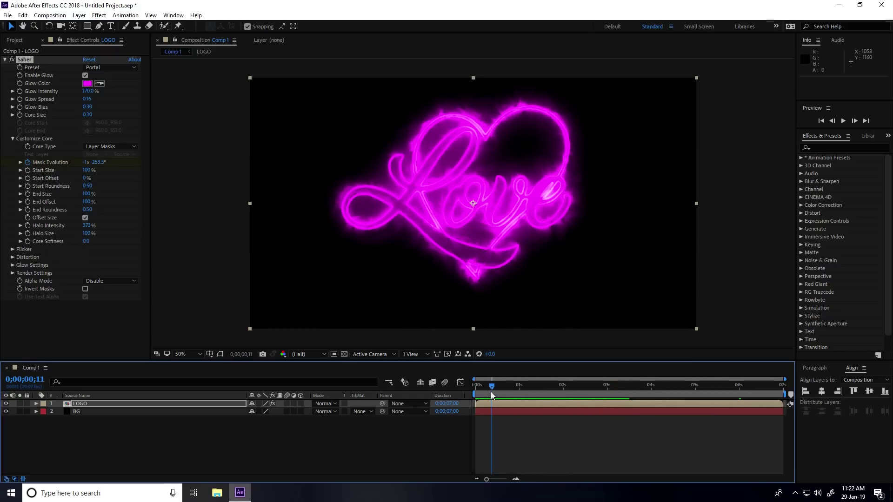
- Keyframe Start Size at frame 10, then set it to 200% at frame 20
click(28, 170)
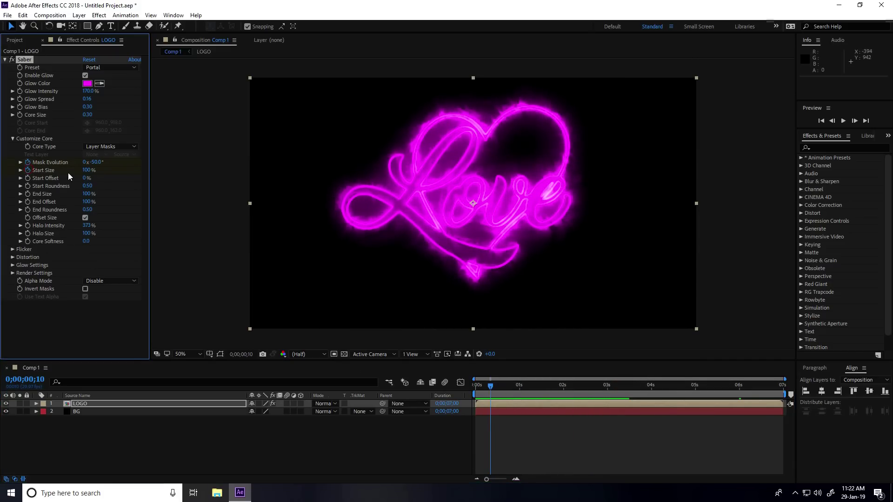
click(86, 171)
text(50)
key(Return)
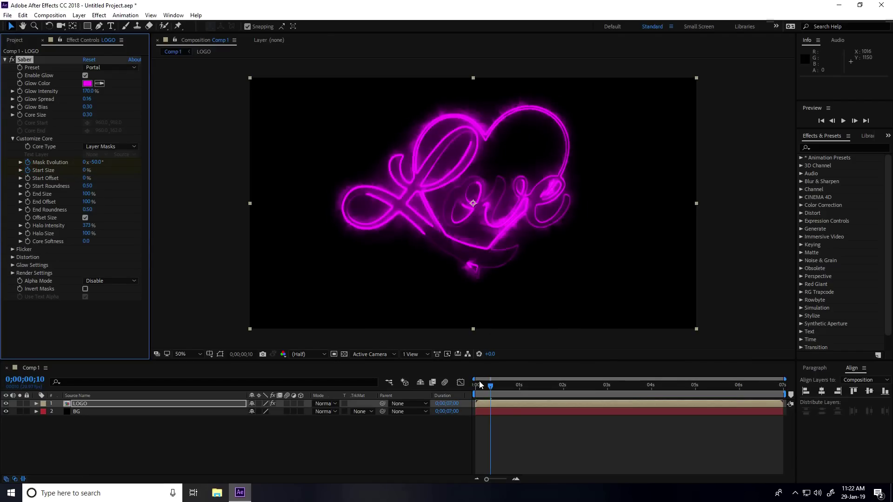
drag(492, 390, 507, 391)
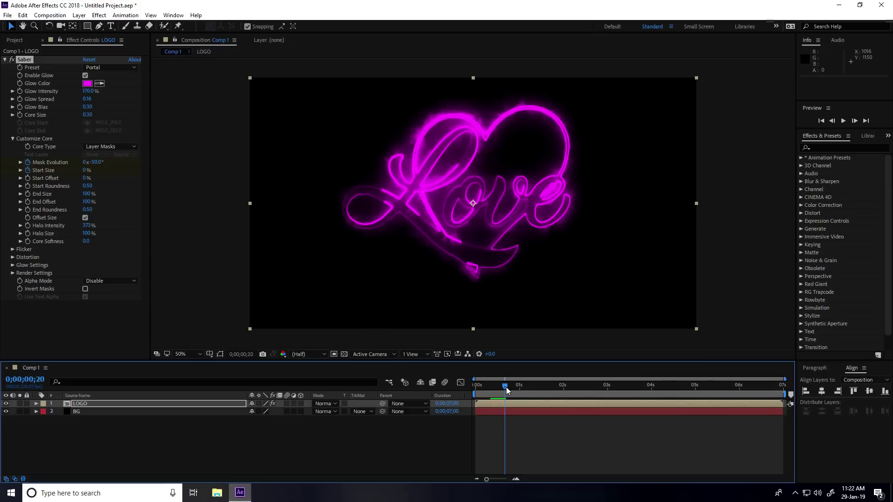
click(85, 171)
text(200)
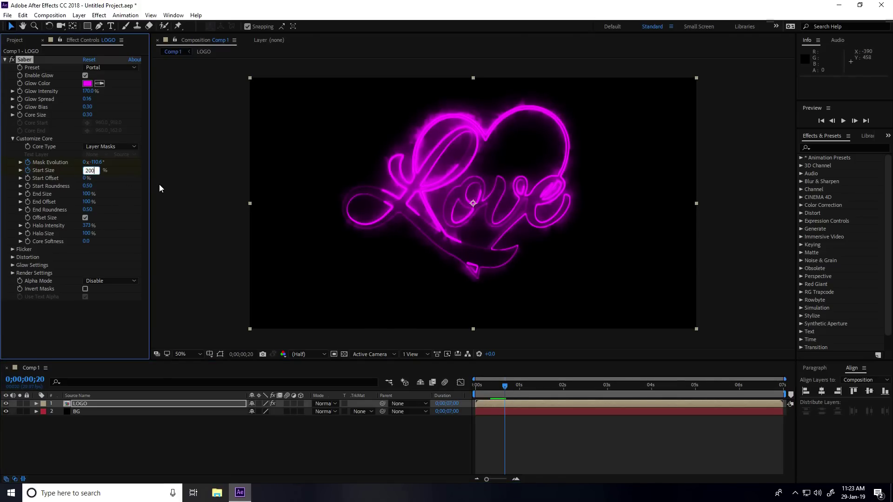
key(Return)
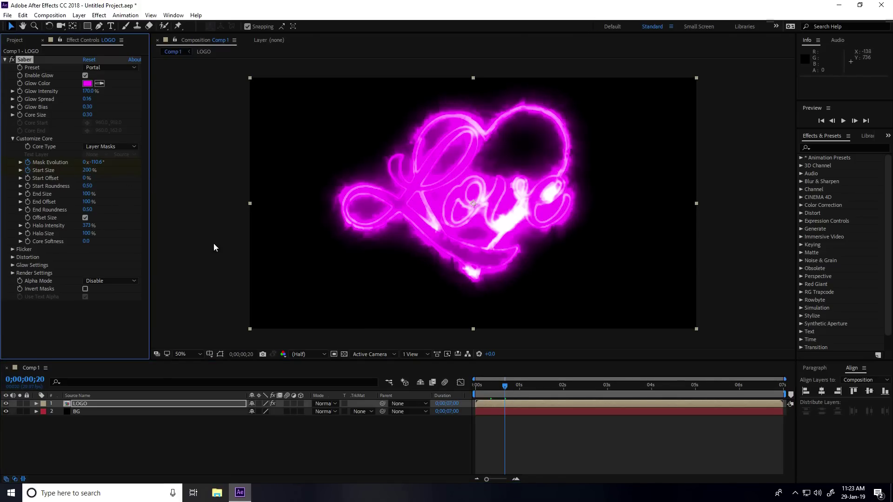
- Back at frame 10, start keyframing Start Offset and edit its value
drag(507, 385, 492, 384)
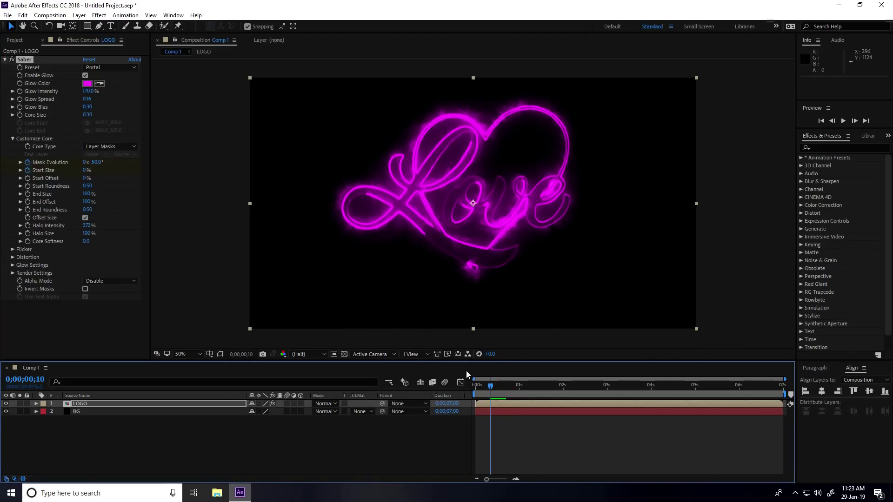
click(23, 180)
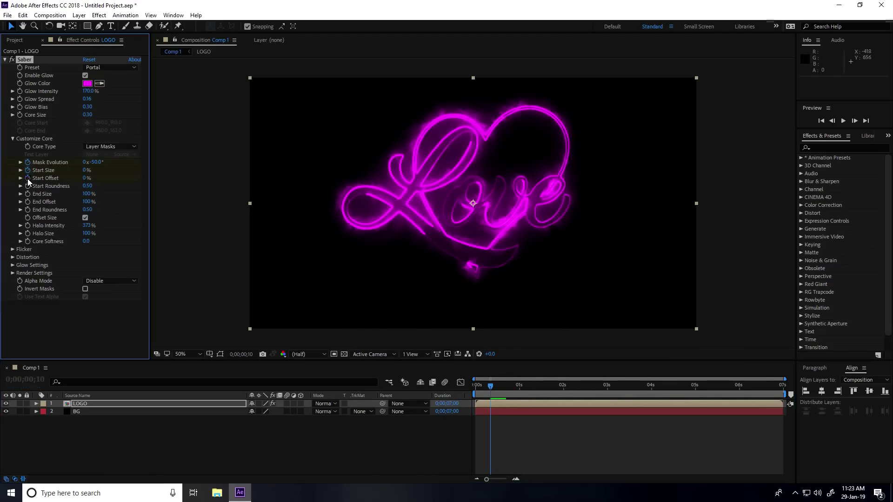
click(84, 179)
- Key Start Offset at 100% at frame 10 and 0% at 6 seconds
text(100)
key(Return)
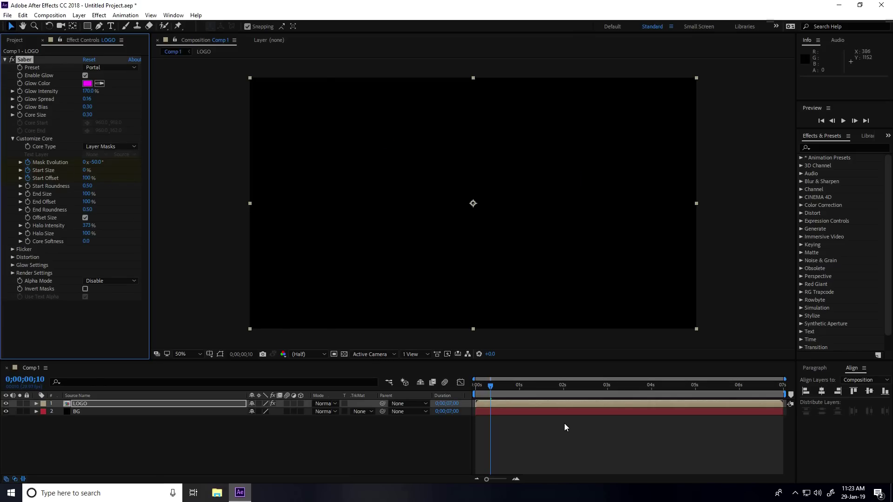
drag(491, 386, 740, 398)
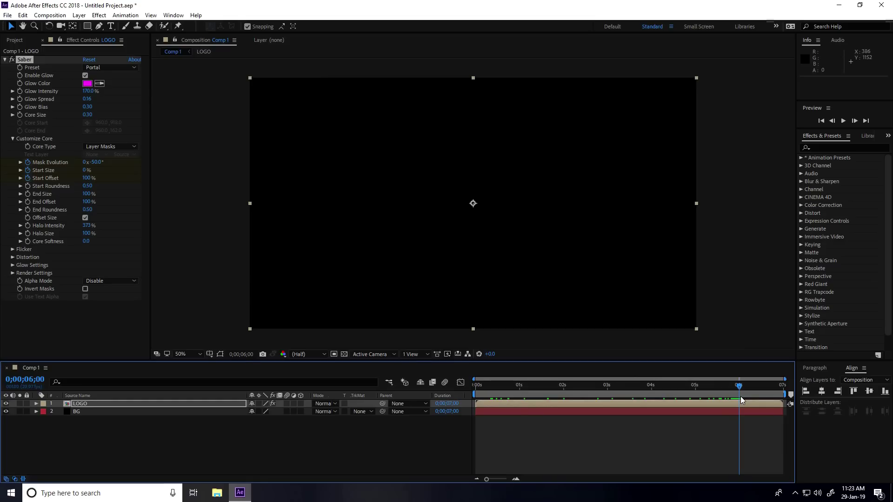
click(86, 180)
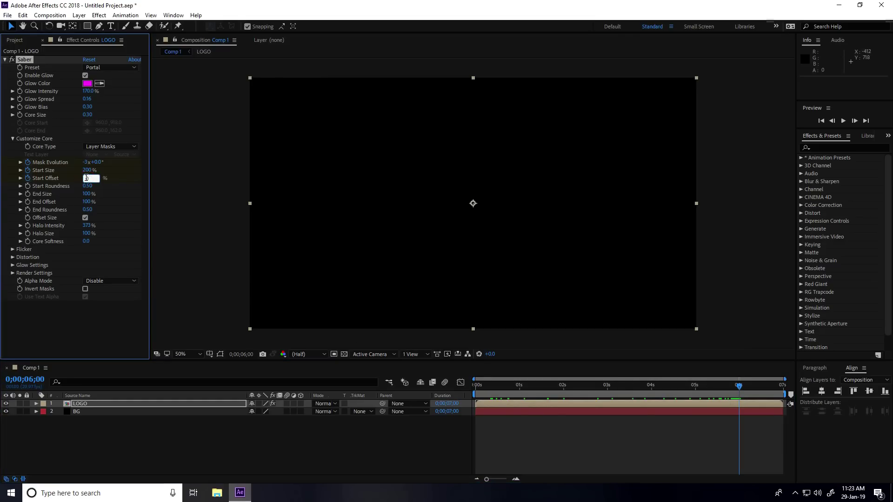
text(0)
key(Return)
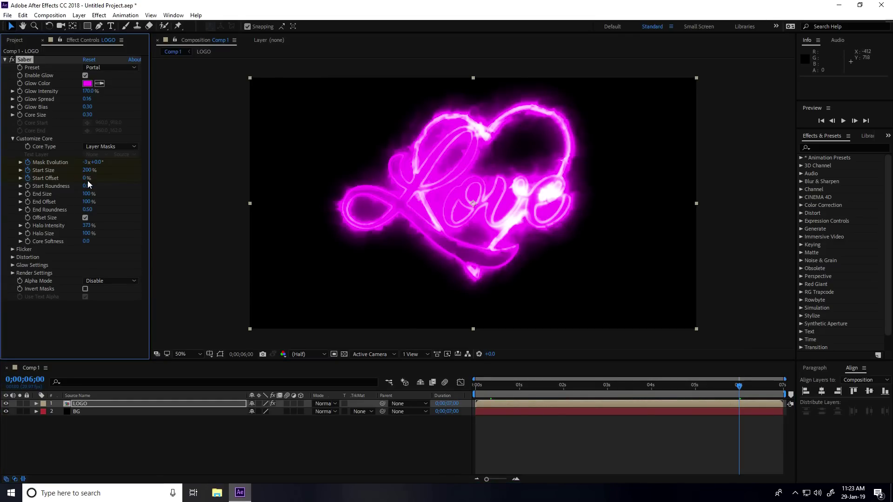
- Keyframe End Offset from 100% at frame 20 to 0% at 2 seconds, then preview from the start
click(506, 385)
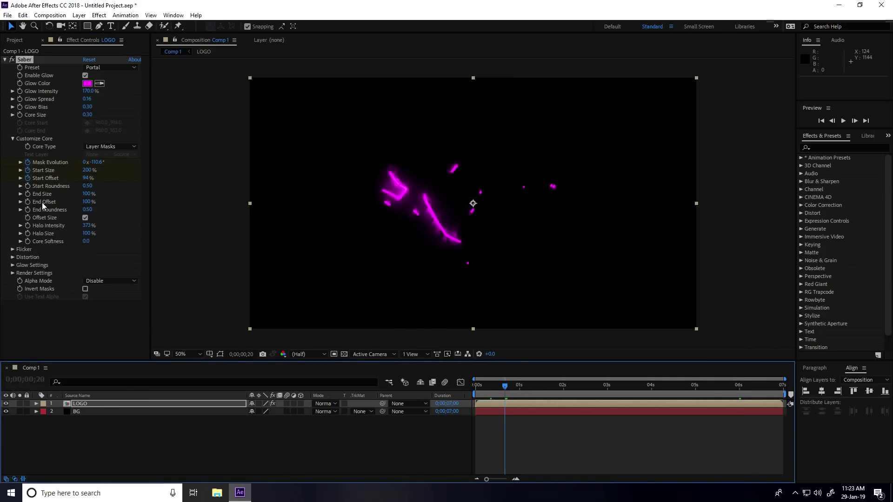
click(29, 202)
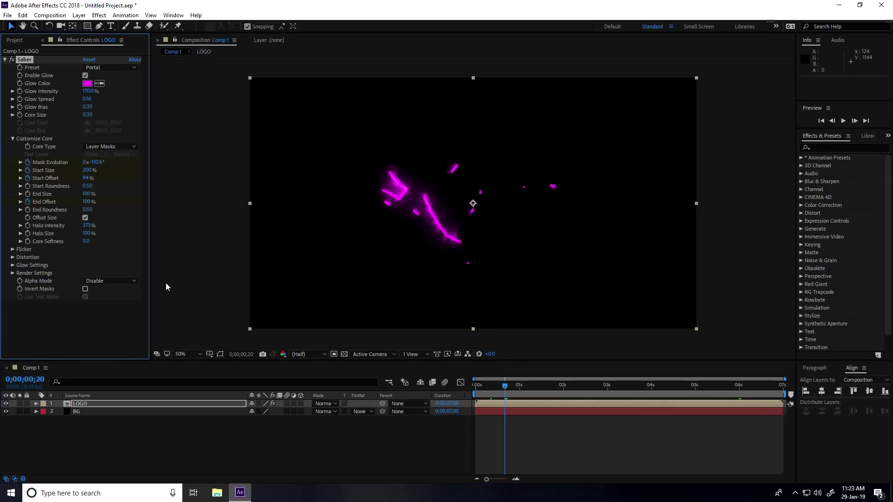
drag(503, 389, 565, 399)
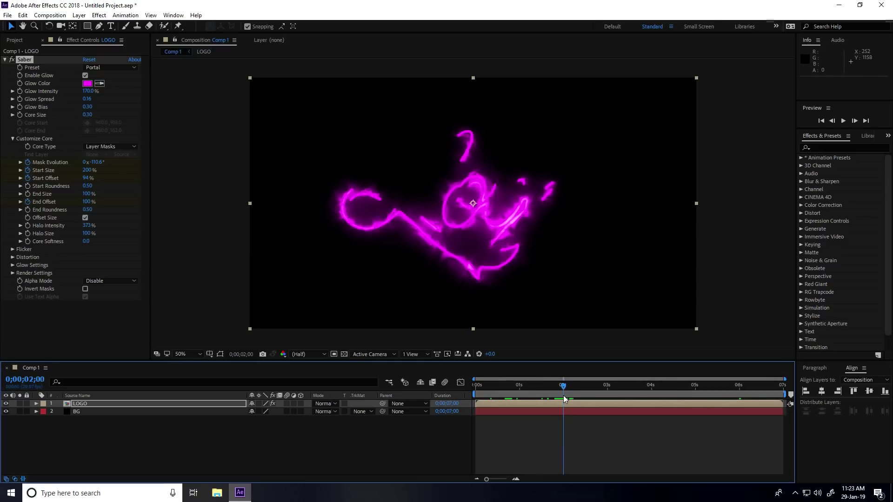
click(88, 202)
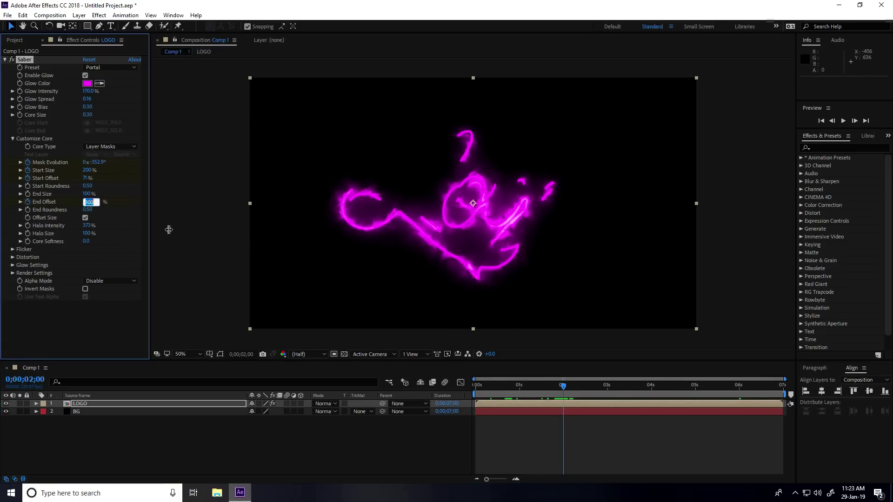
text(0)
key(Return)
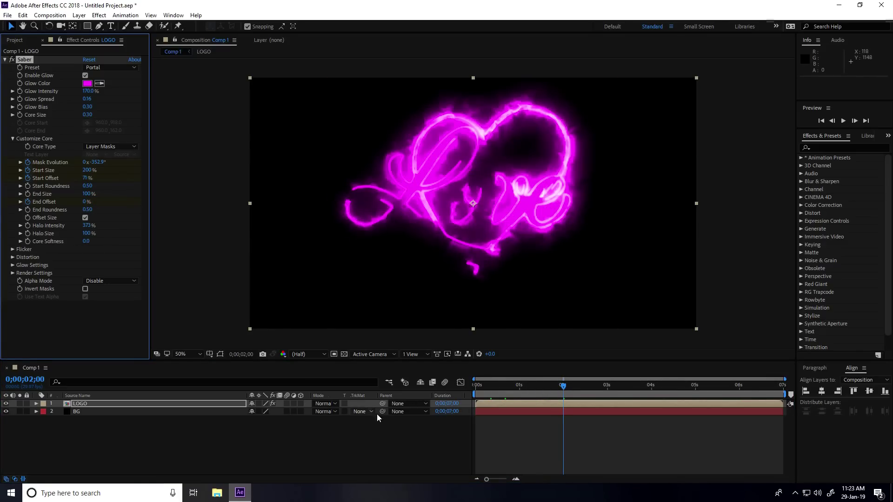
click(555, 394)
key(Home)
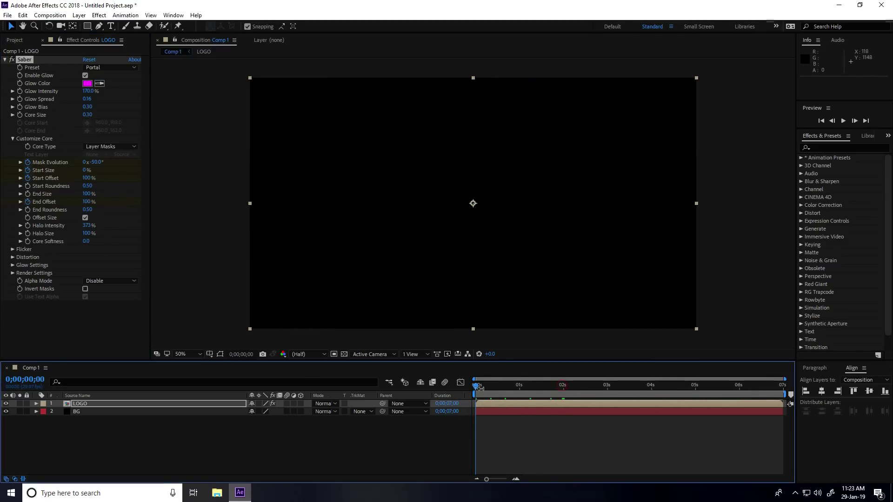
click(843, 121)
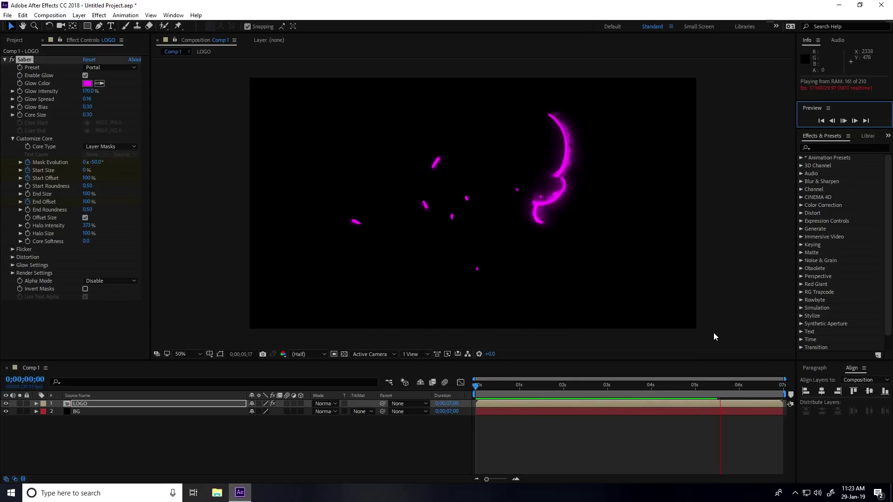
- In Saber's Render Settings choose Add compositing and Mask Core alpha mode, then replay from the start
key(space)
drag(693, 385, 568, 389)
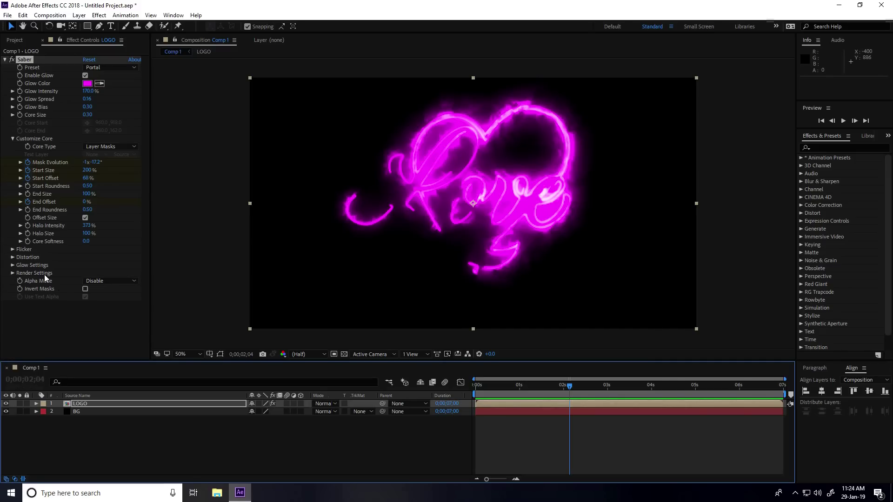
click(12, 274)
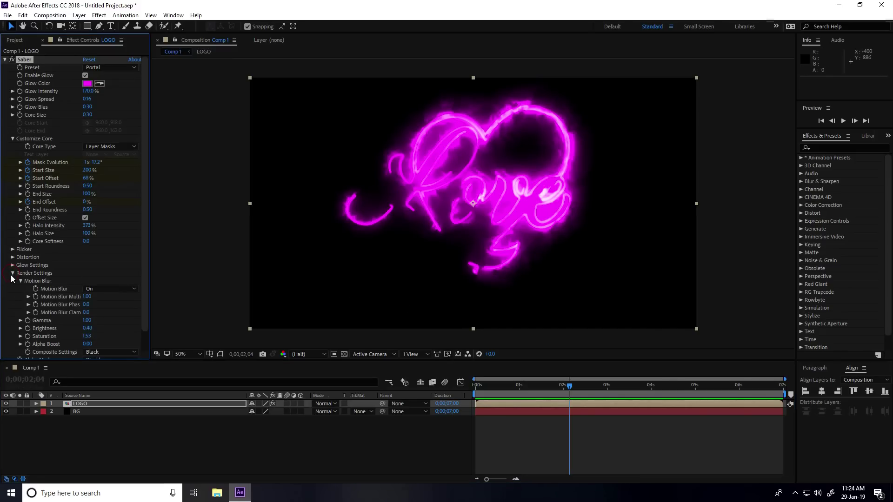
scroll(15, 285, down, 1)
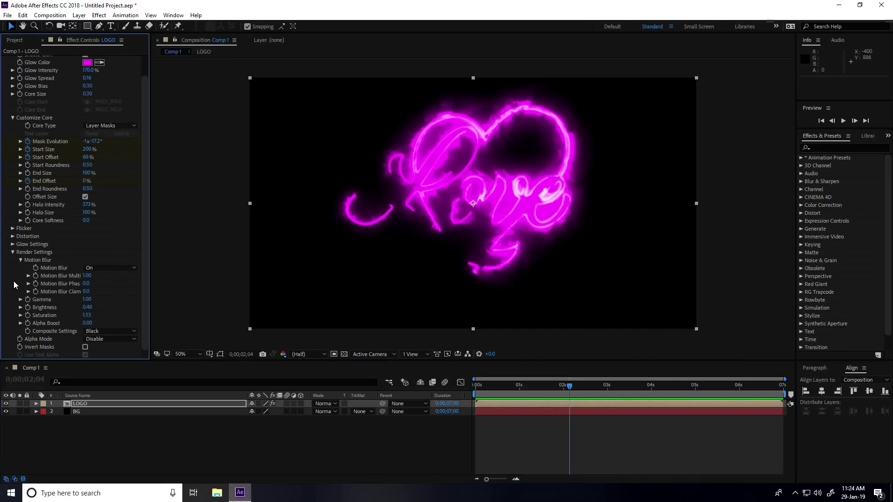
click(110, 331)
click(112, 361)
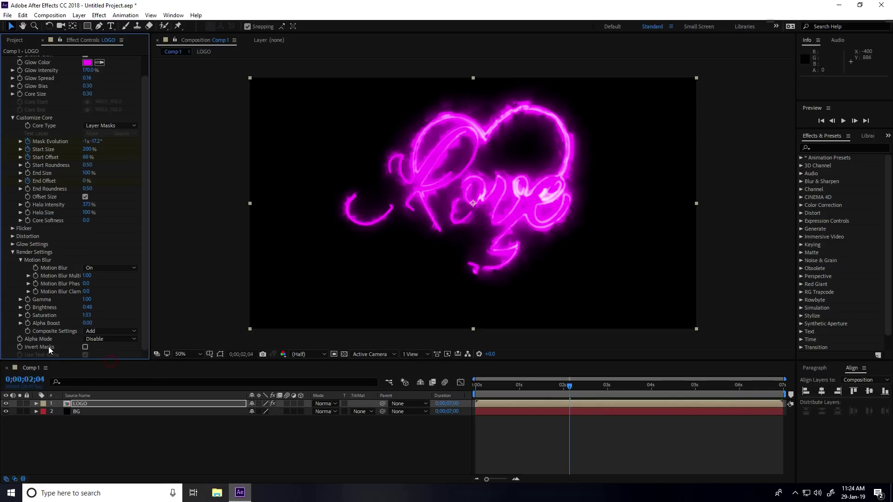
click(103, 340)
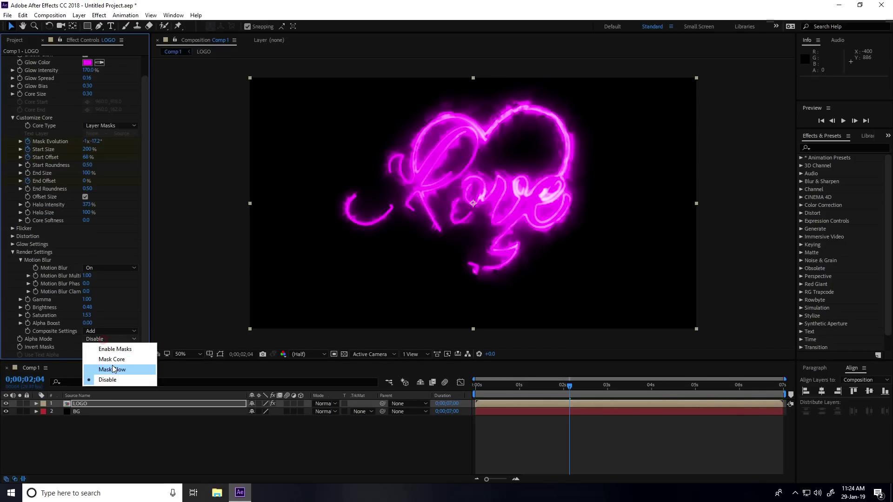
click(110, 359)
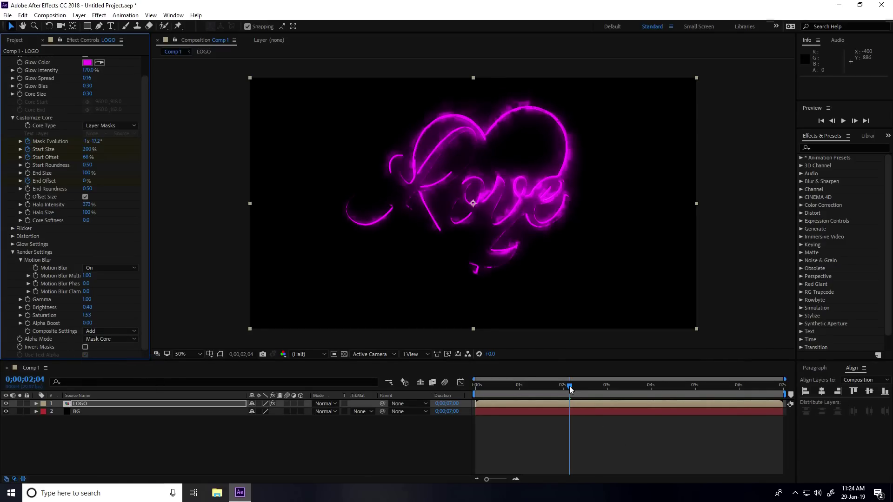
drag(570, 387, 433, 385)
key(space)
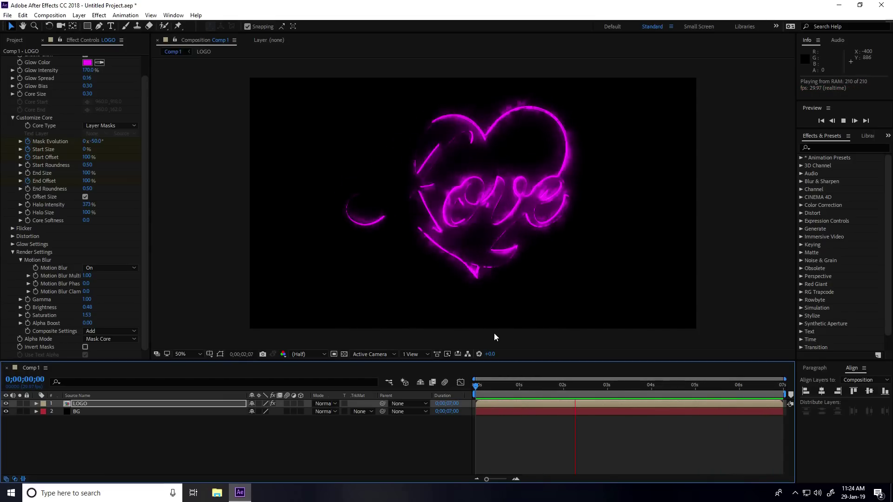
- Switch the LOGO layer's blend mode from Normal to Add and check the preview
key(space)
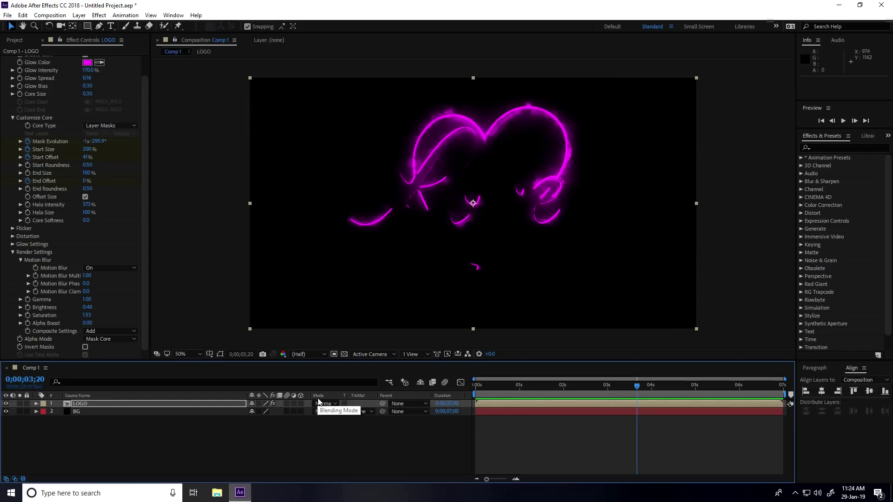
click(110, 404)
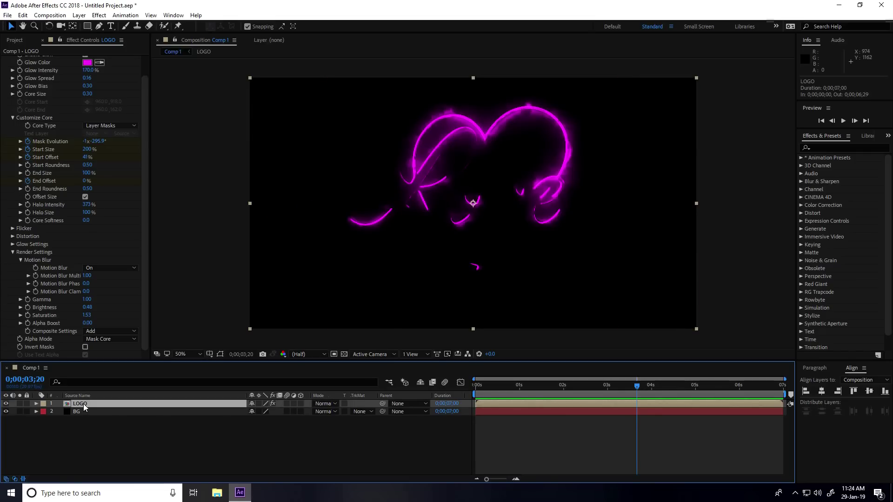
click(328, 404)
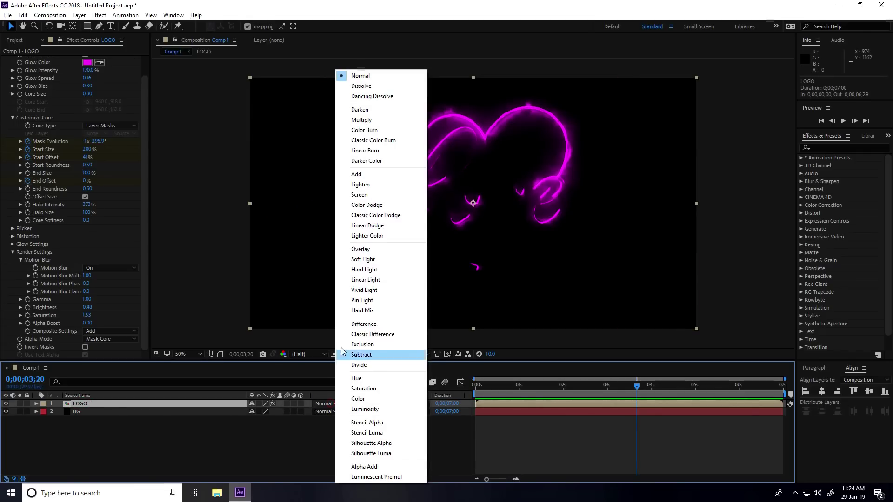
click(356, 174)
key(space)
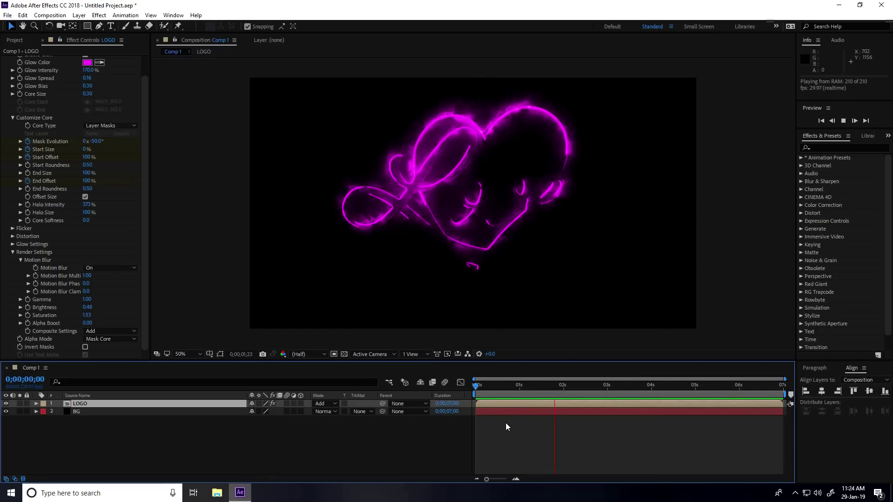
key(space)
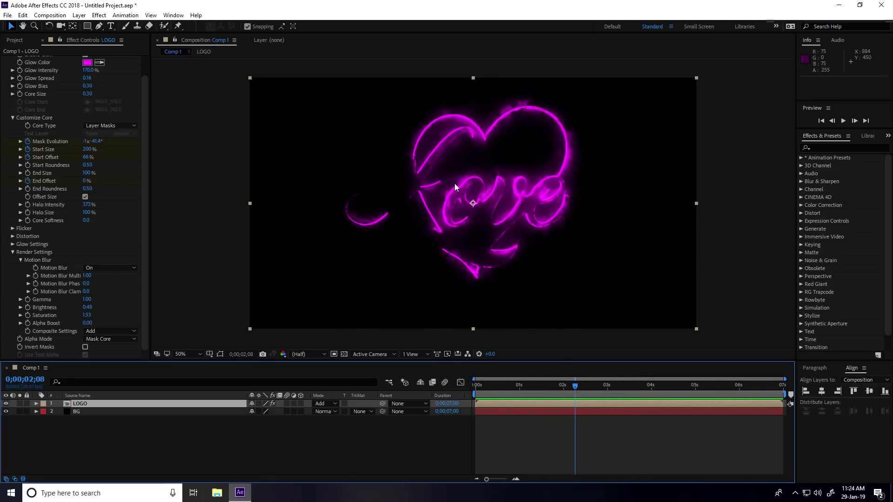
- Raise Saber's Glow Intensity to 180% and preview the animation again
click(90, 70)
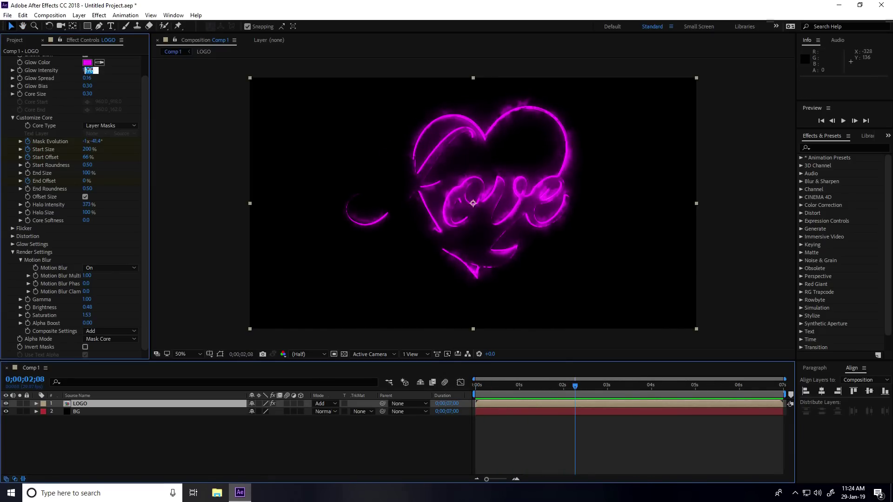
text(180)
key(Return)
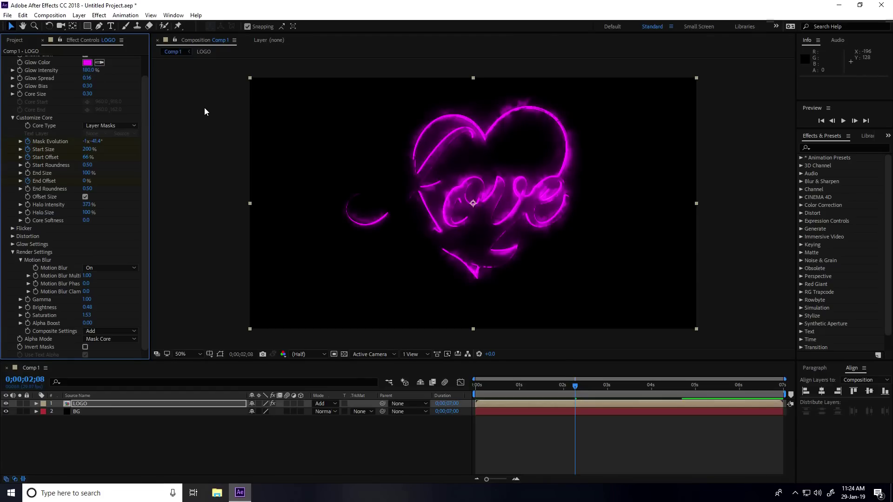
click(575, 385)
key(space)
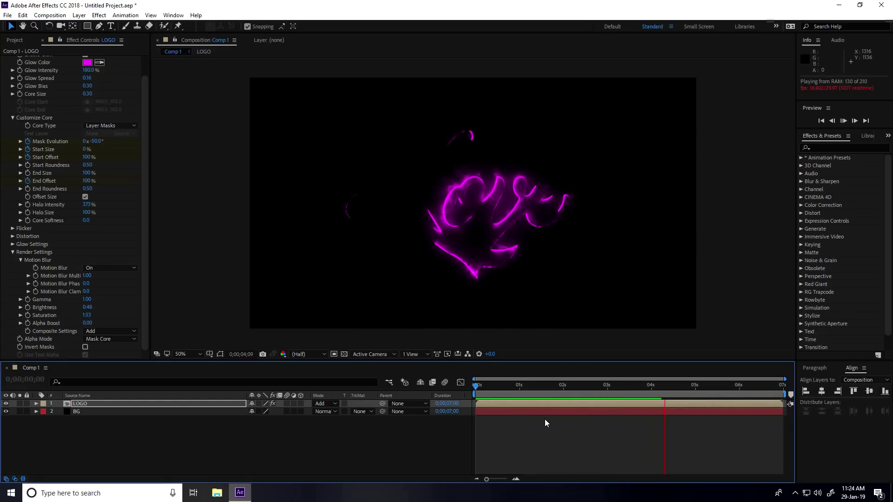
key(space)
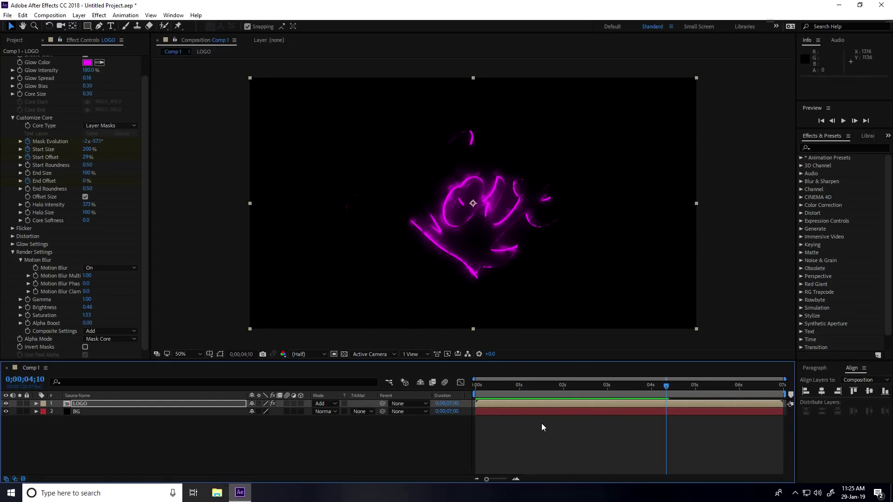
click(82, 405)
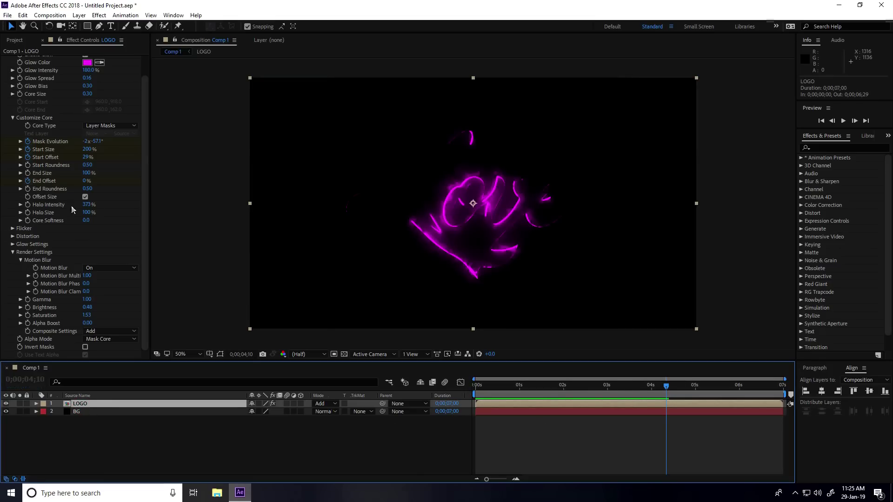
- Add a second Saber effect to the LOGO layer and view it at full resolution, 100%
click(99, 16)
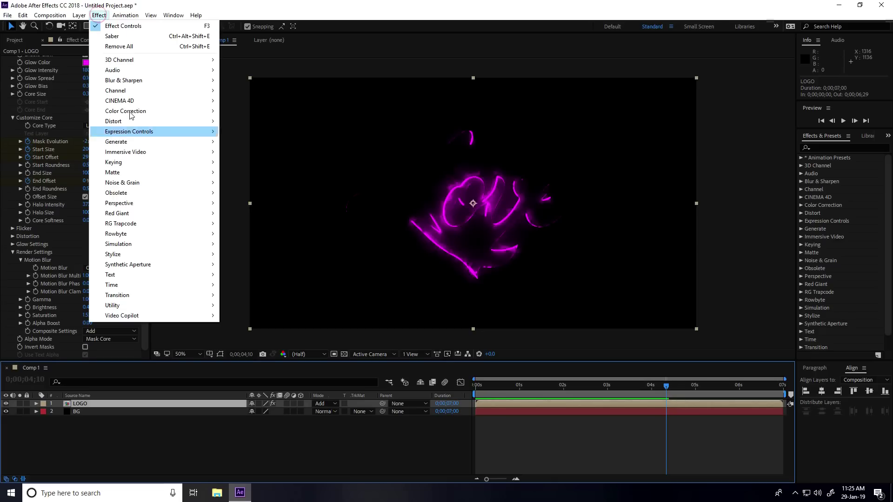
mouse_move(129, 321)
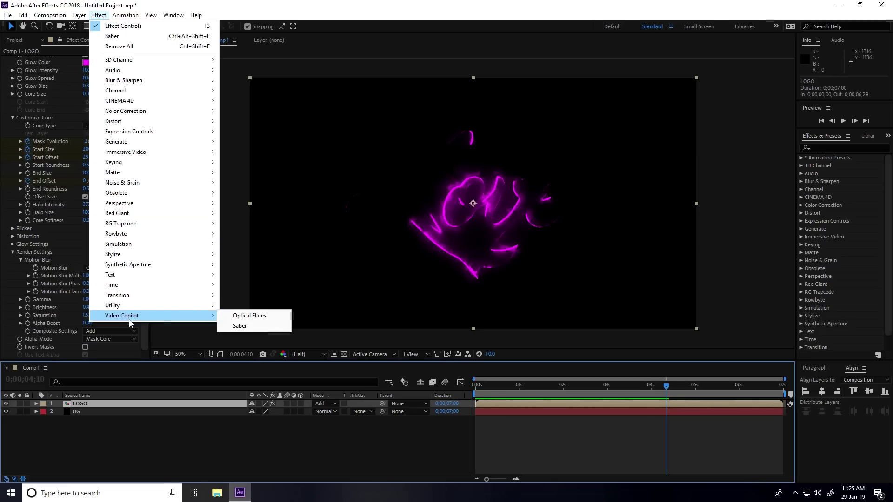
click(246, 326)
key(ctrl+j)
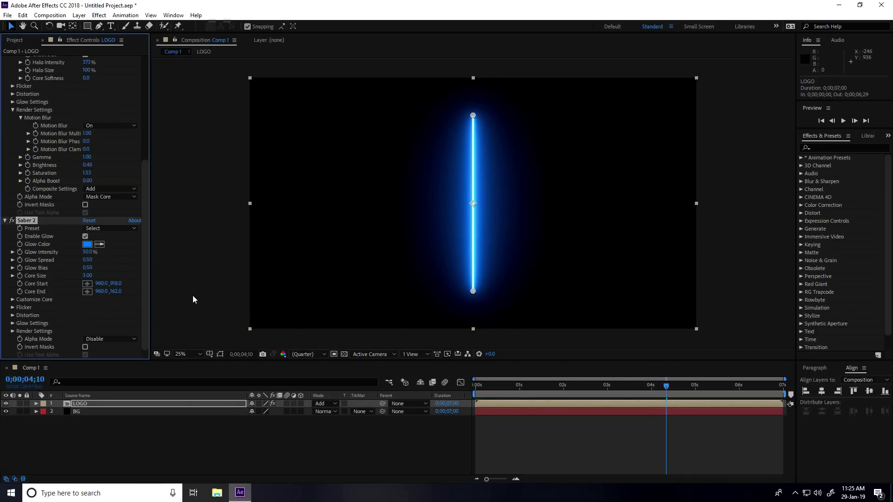
key(/)
- Collapse the first Saber and switch Saber 2's preset to Portal
scroll(67, 194, up, 1)
scroll(66, 194, up, 5)
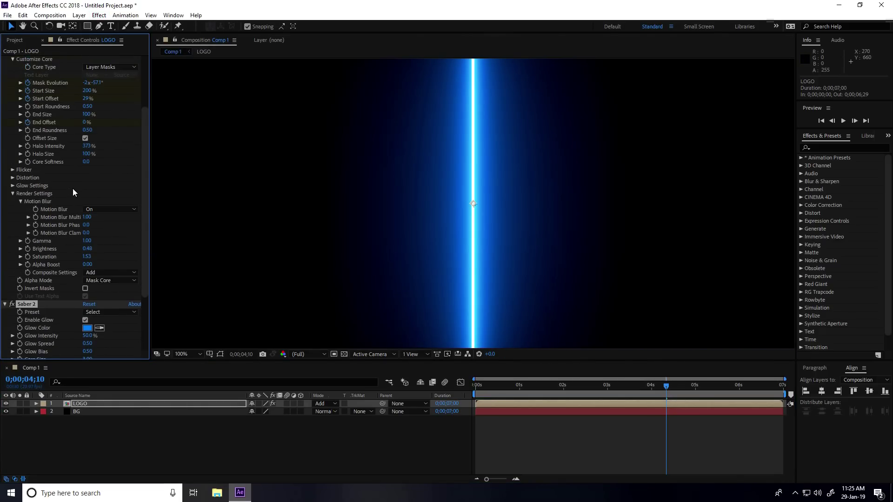
drag(144, 166, 149, 96)
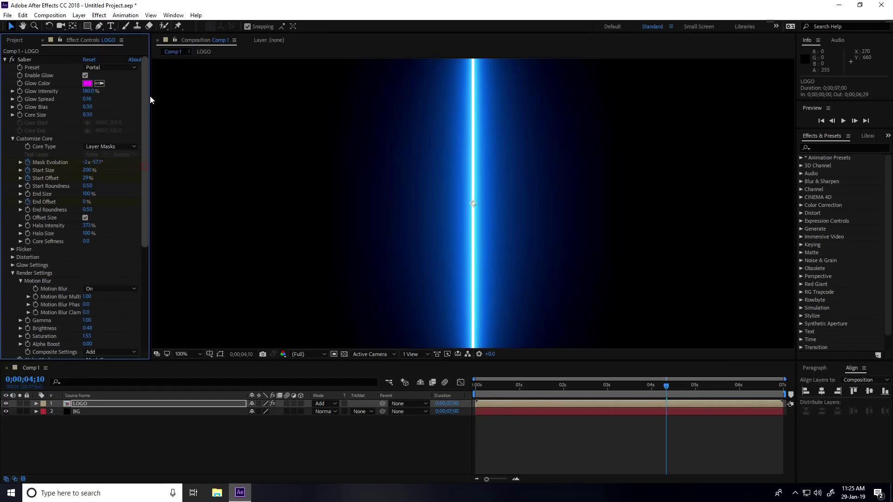
click(5, 59)
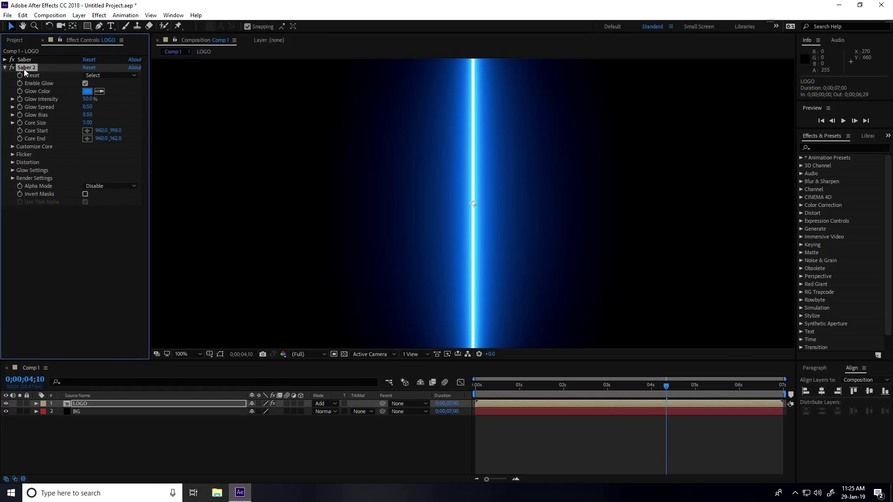
click(116, 75)
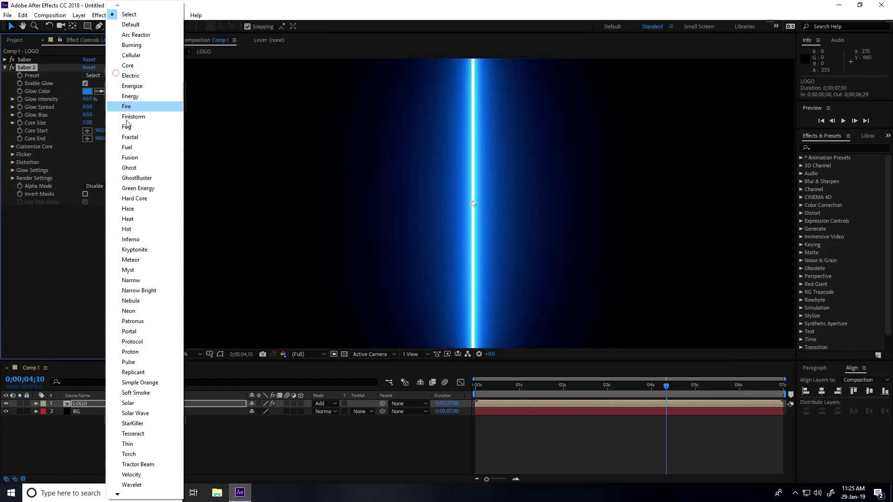
click(149, 332)
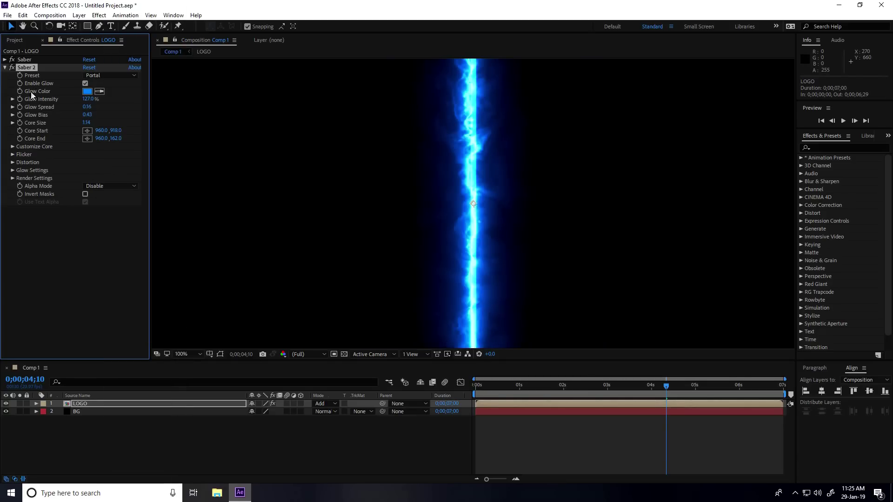
- Fit the composition in the viewer and set Saber 2's Glow Intensity to 80%
click(198, 354)
click(207, 195)
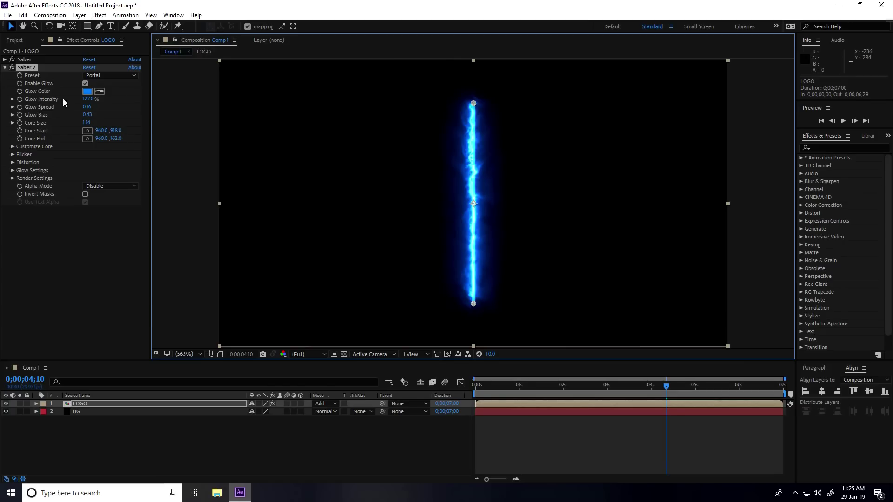
click(86, 100)
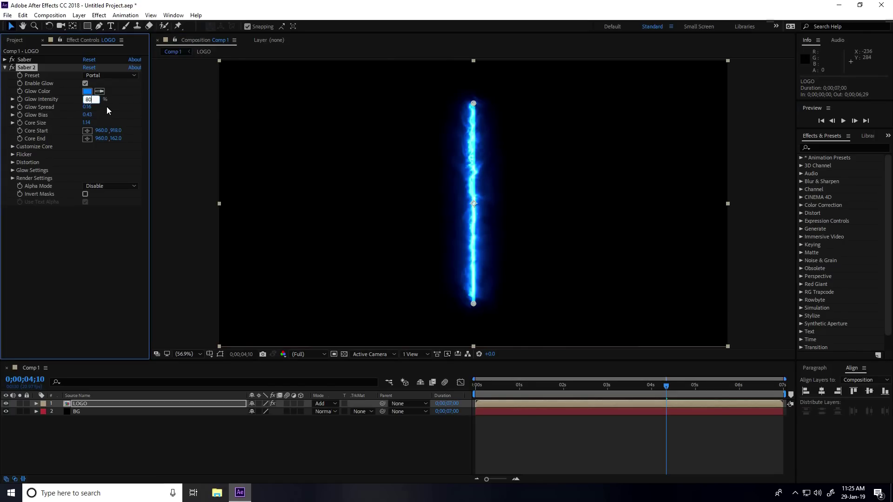
- Set Saber 2's Customize Core type to Layer Masks so it traces the heart logo
click(12, 147)
click(108, 154)
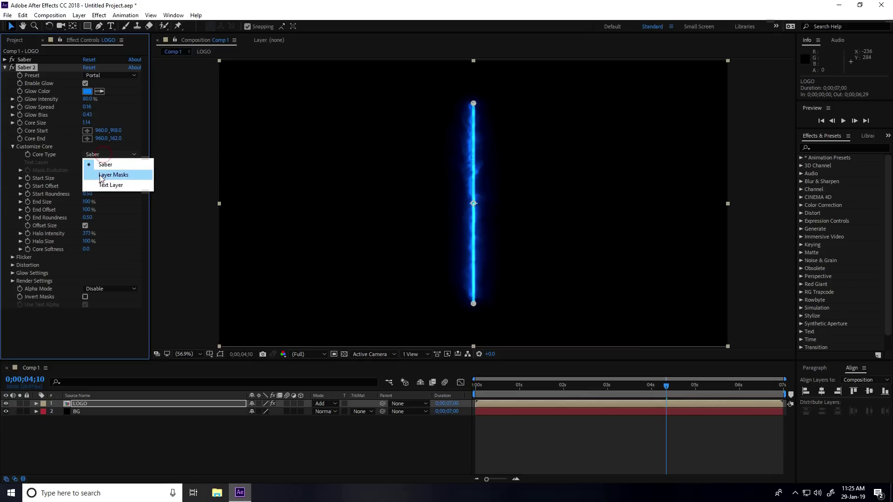
click(117, 175)
drag(666, 383, 626, 383)
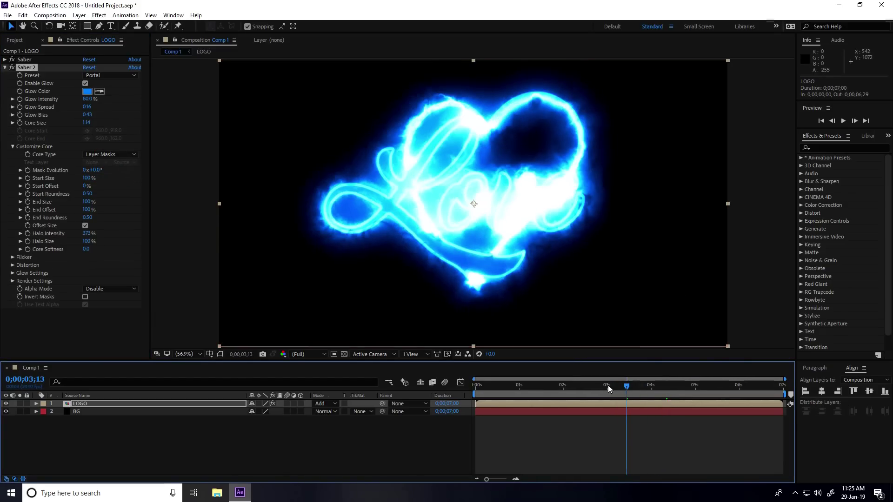
- Keyframe Mask Evolution at 0x on 0;00;00;20 and -4x at 6 seconds, then preview
drag(627, 387, 505, 404)
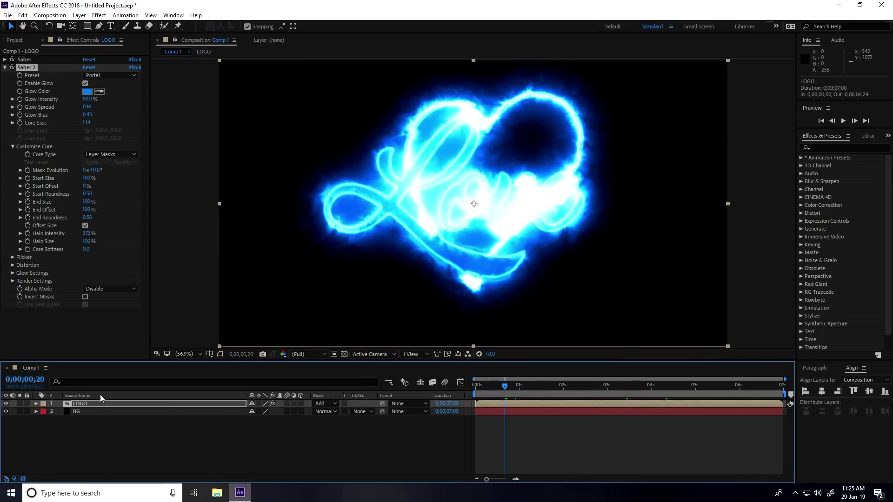
click(27, 171)
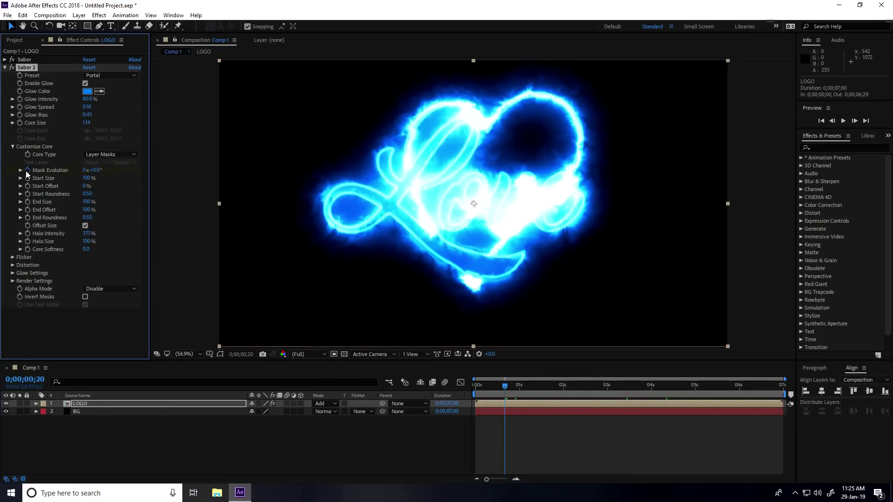
drag(504, 385, 740, 394)
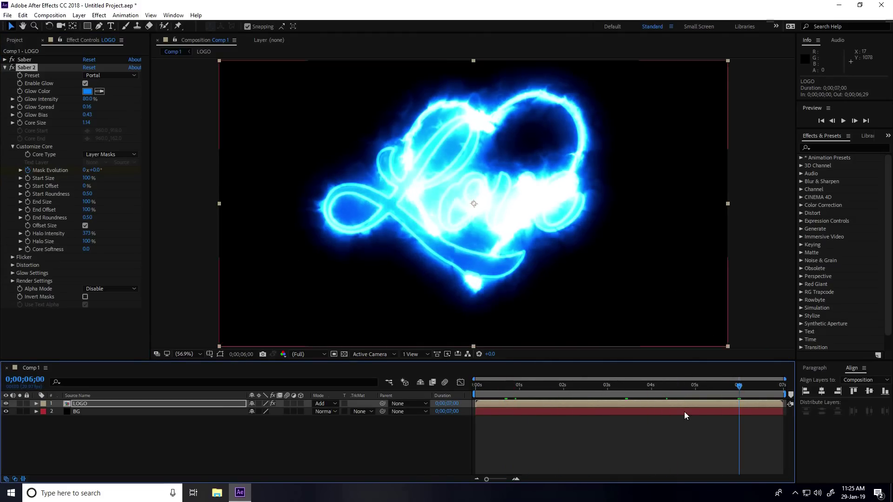
click(85, 171)
key(Return)
drag(523, 386, 443, 390)
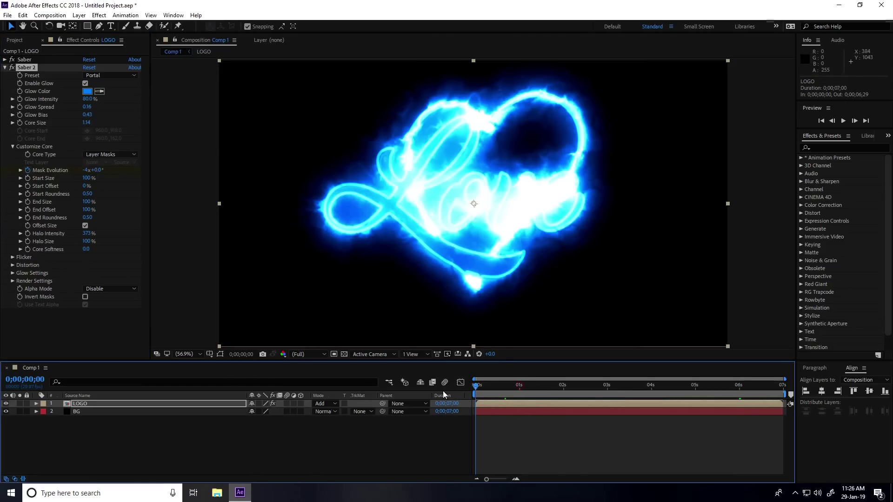
key(space)
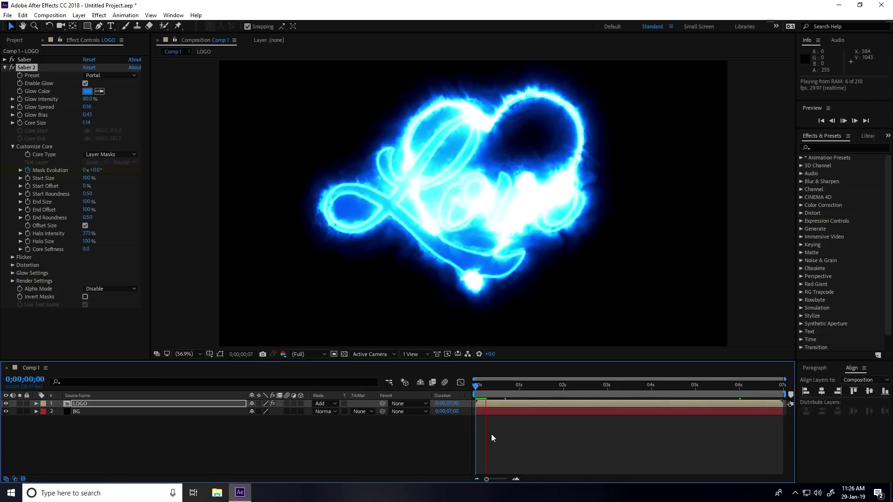
key(space)
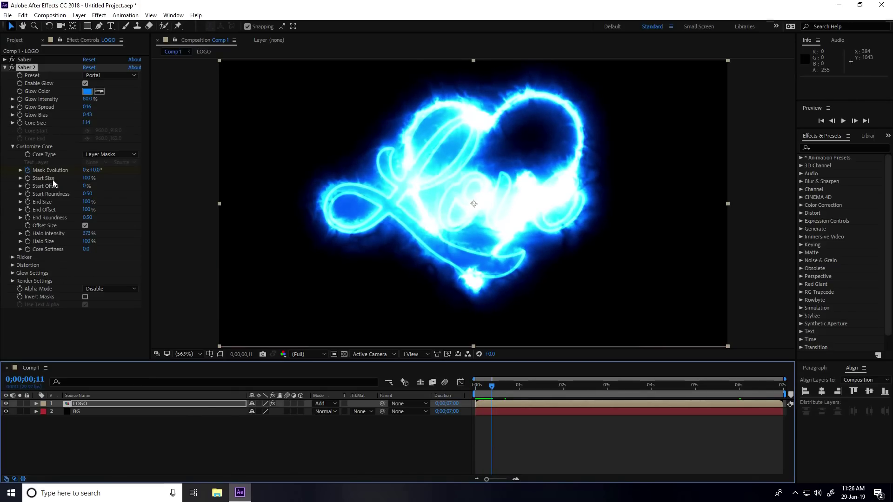
- Keyframe Saber 2's Start Size at 0% on 0;00;00;20 and 200% at 0;00;01;00
drag(492, 385, 506, 390)
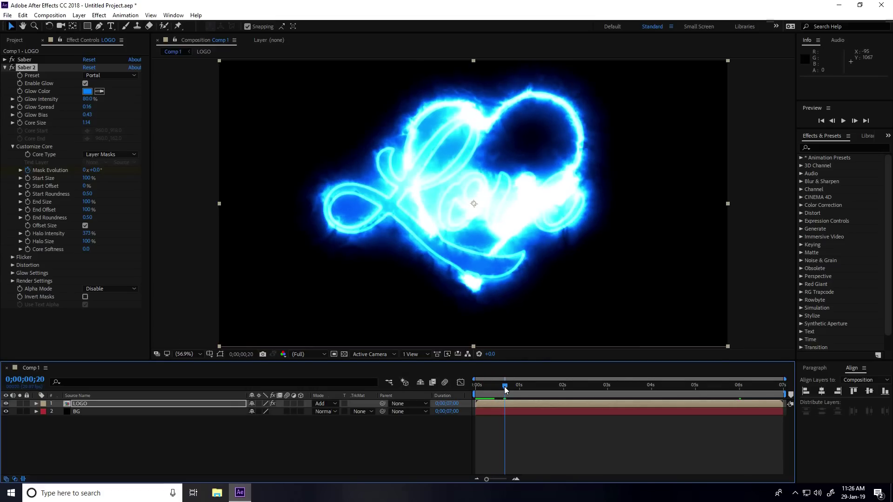
click(28, 178)
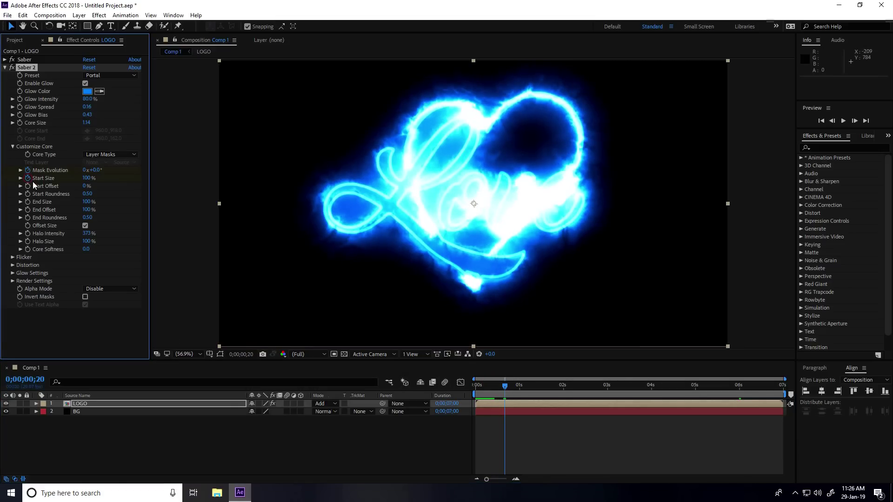
click(86, 179)
text(0)
key(Return)
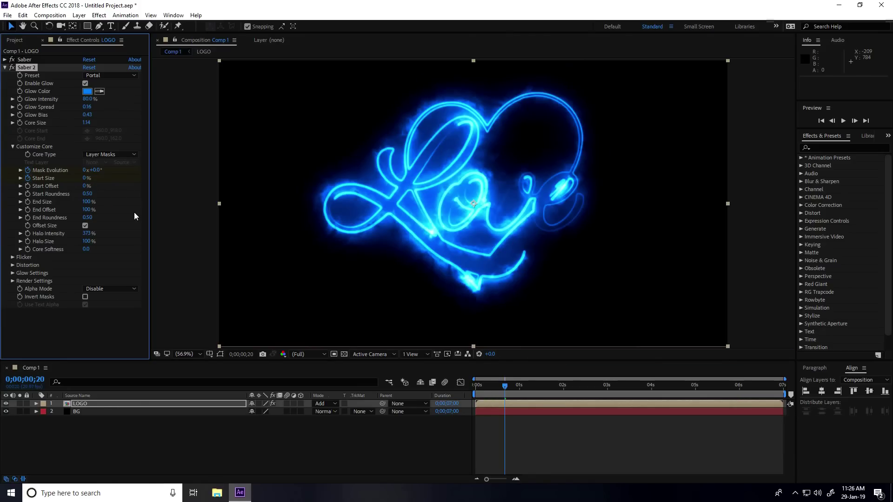
drag(497, 383, 521, 394)
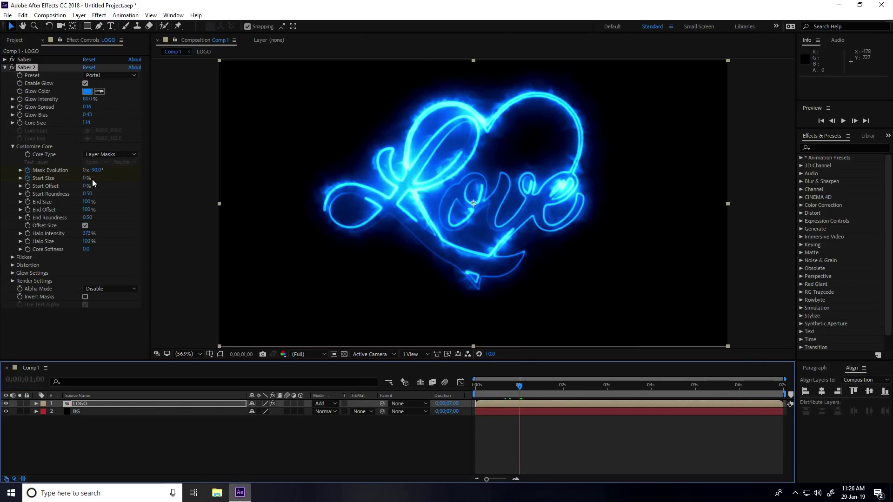
click(85, 178)
text(200)
key(Return)
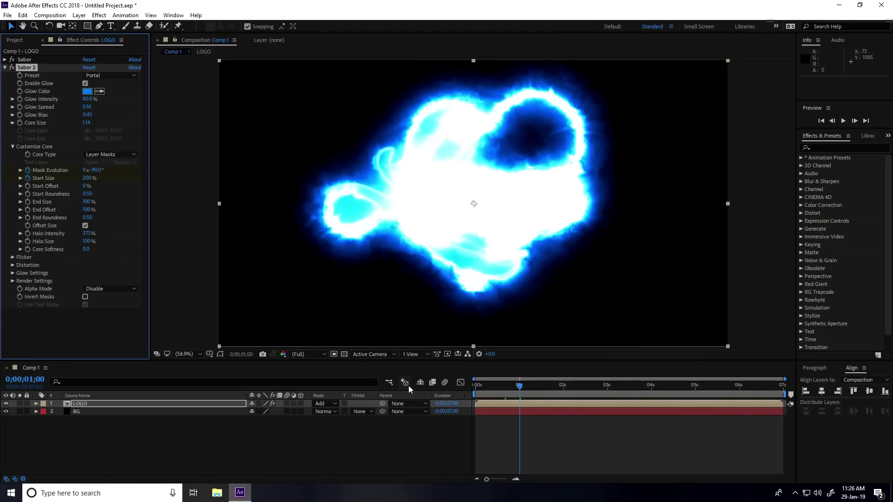
- Keyframe Start Offset at 100% on 0;00;00;20 and 0% at 6 seconds, then preview
drag(522, 391, 506, 390)
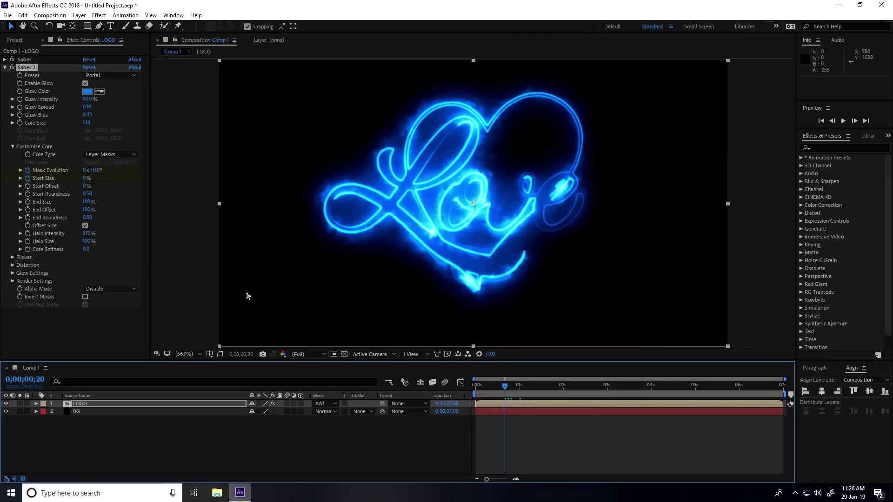
click(27, 186)
click(84, 186)
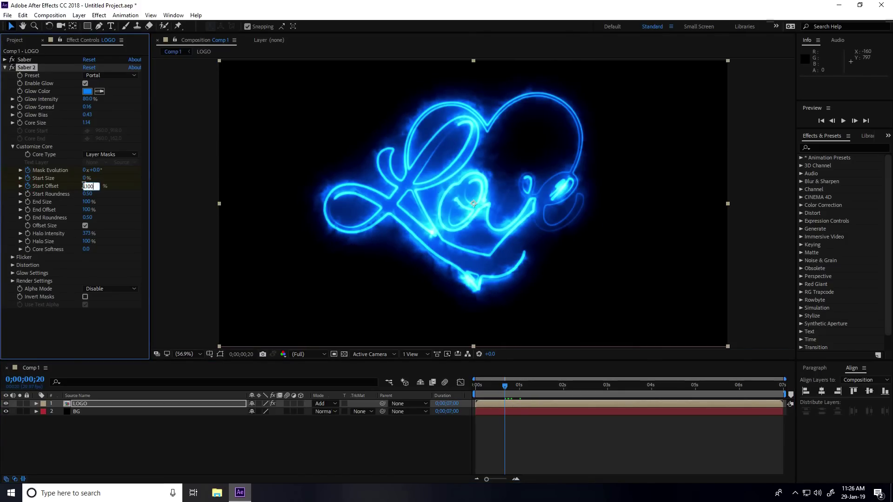
text(100)
key(Return)
drag(504, 384, 739, 400)
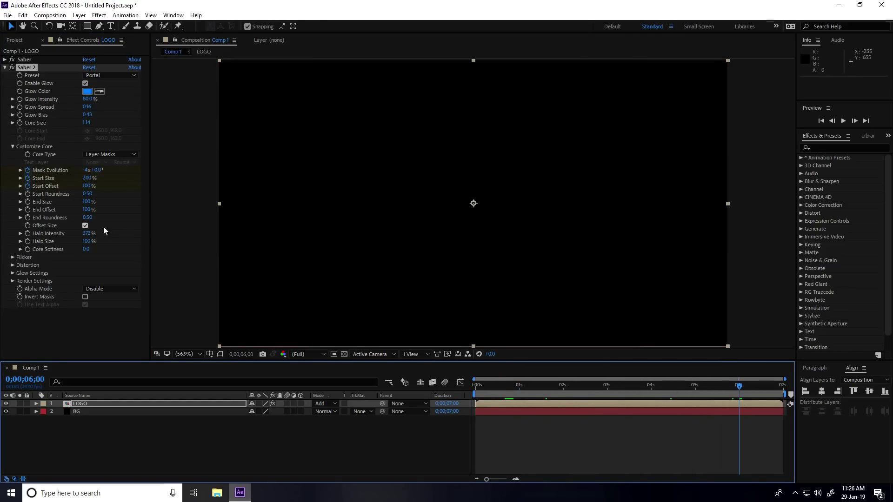
click(86, 187)
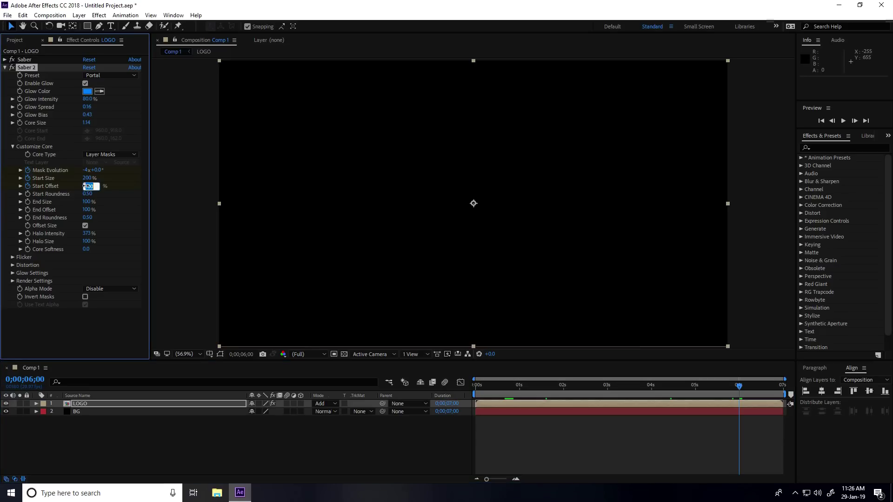
key(Return)
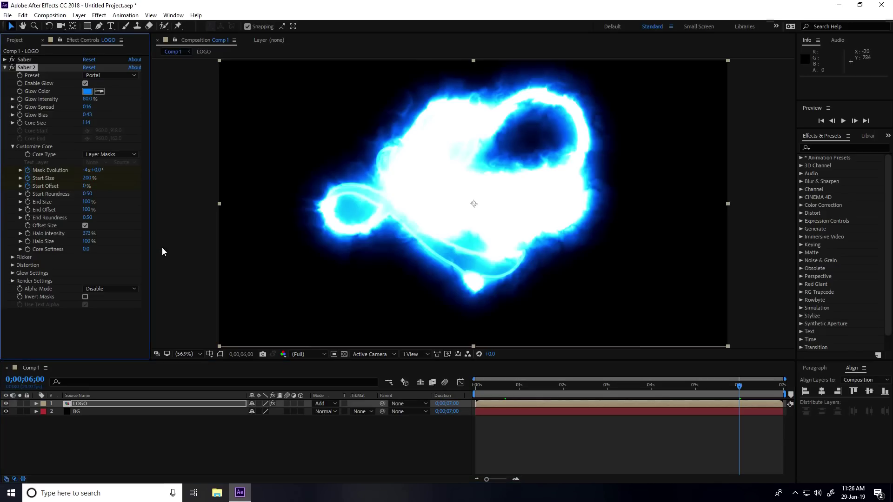
click(487, 384)
key(Home)
key(space)
- Set the viewer resolution to Half and play the glow animation from the start
click(305, 355)
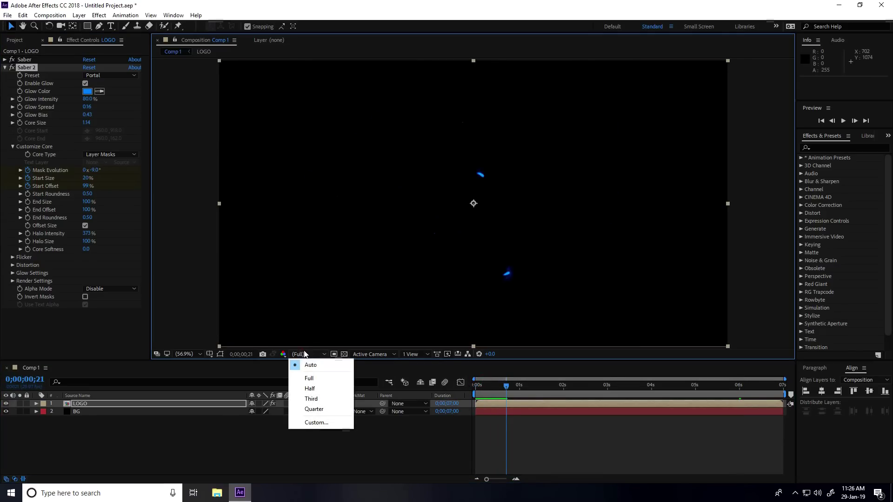
click(310, 388)
click(474, 384)
key(space)
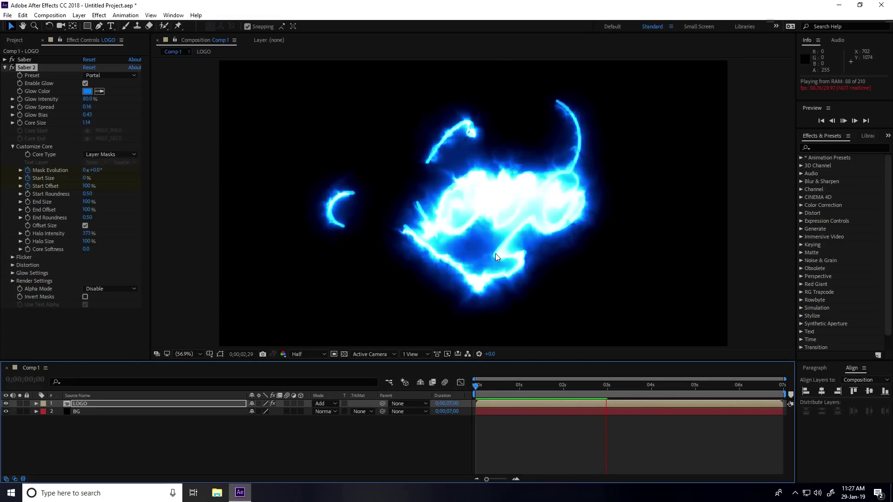
- Set Saber 2's End Offset to 0% at about 0;00;02;11, then preview the blue glow
click(630, 388)
drag(631, 388, 516, 400)
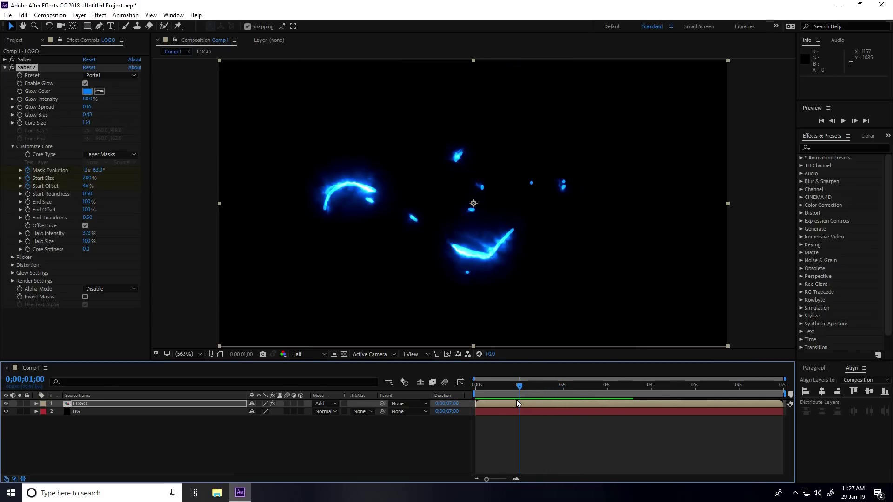
click(26, 215)
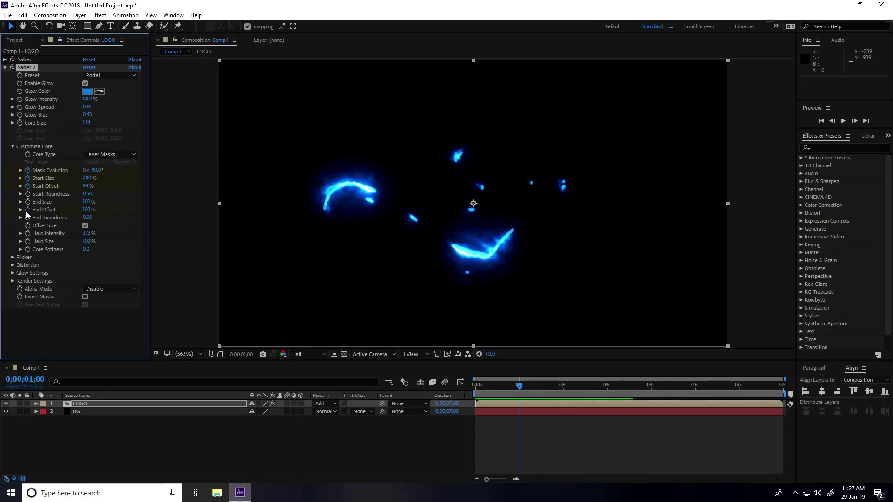
drag(526, 390, 578, 392)
click(88, 209)
key(Return)
drag(574, 387, 487, 385)
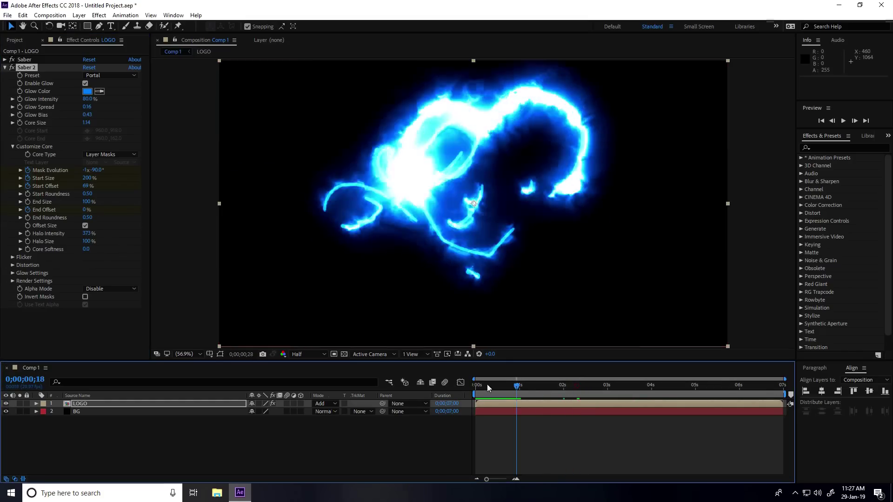
key(space)
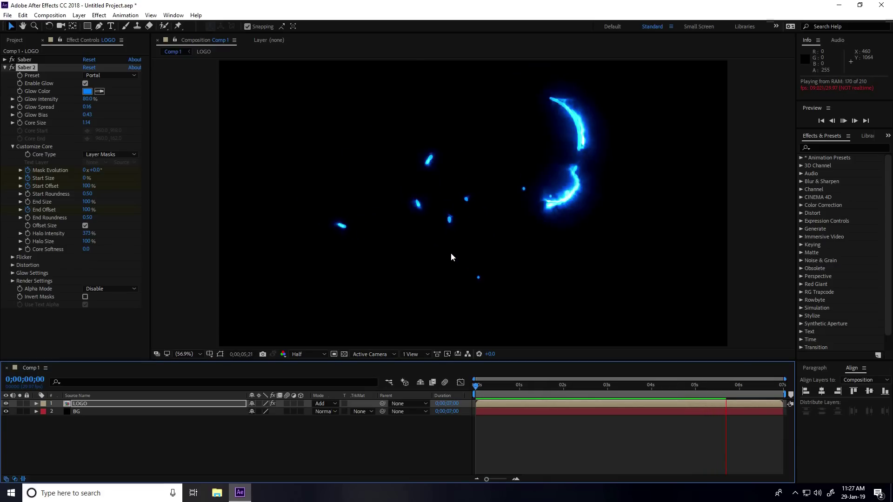
key(space)
- Set Saber's render Composite Settings to Add and Alpha Mode to Mask Core, then preview from the start
click(12, 281)
scroll(14, 293, down, 1)
click(102, 331)
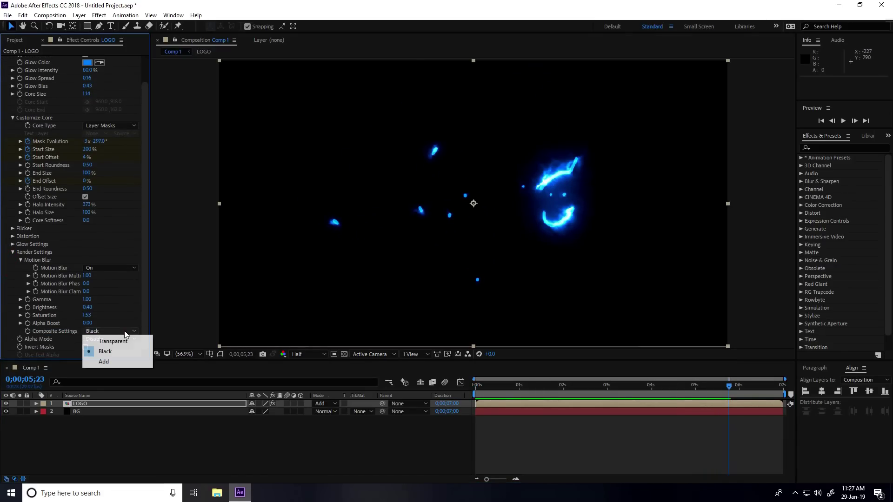
click(116, 360)
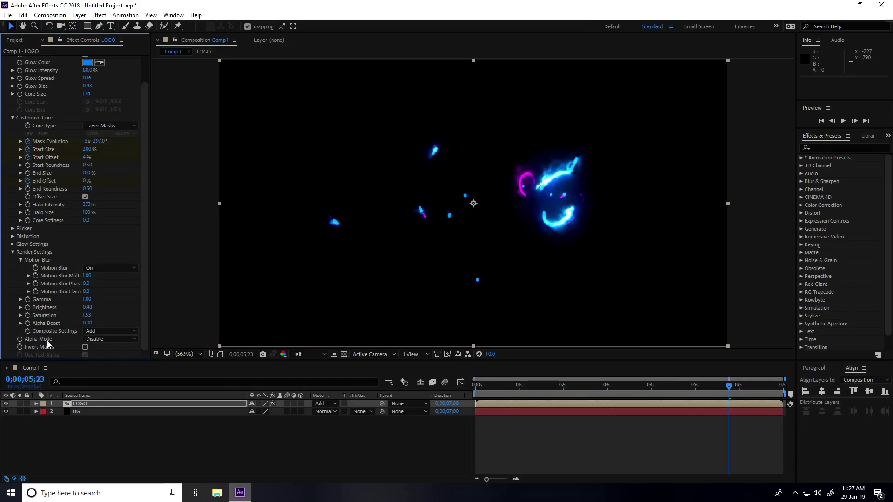
click(111, 342)
click(110, 360)
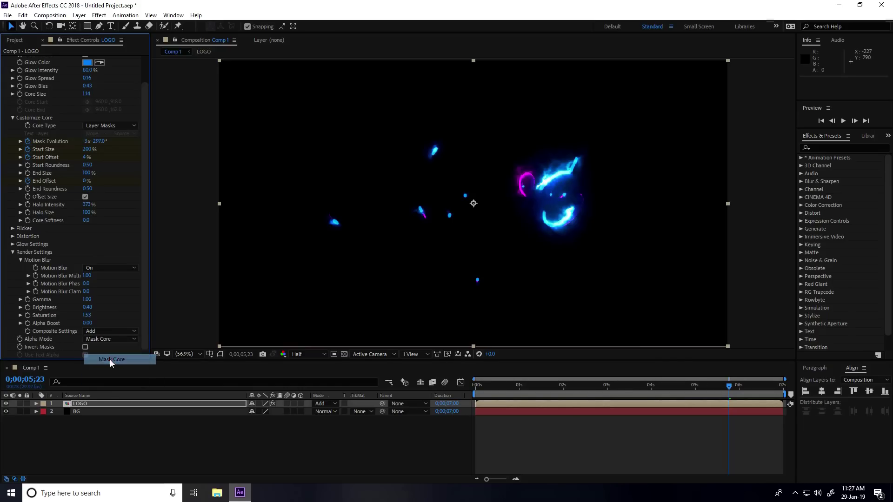
click(441, 386)
key(Home)
key(space)
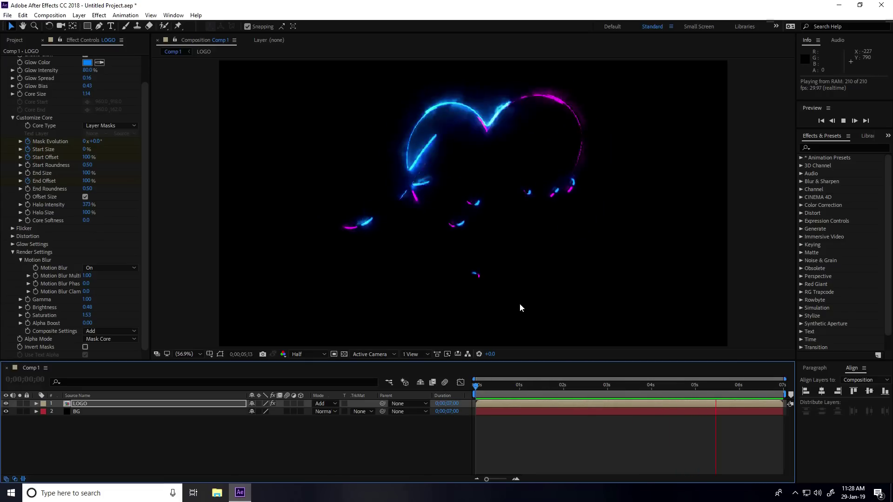
- Duplicate the LOGO layer with Ctrl+D and turn on 3D for both LOGO layers
key(space)
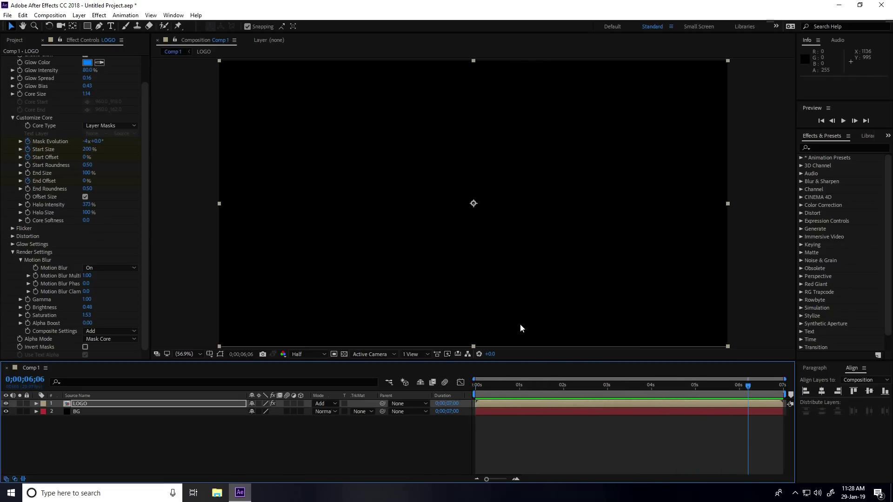
click(76, 406)
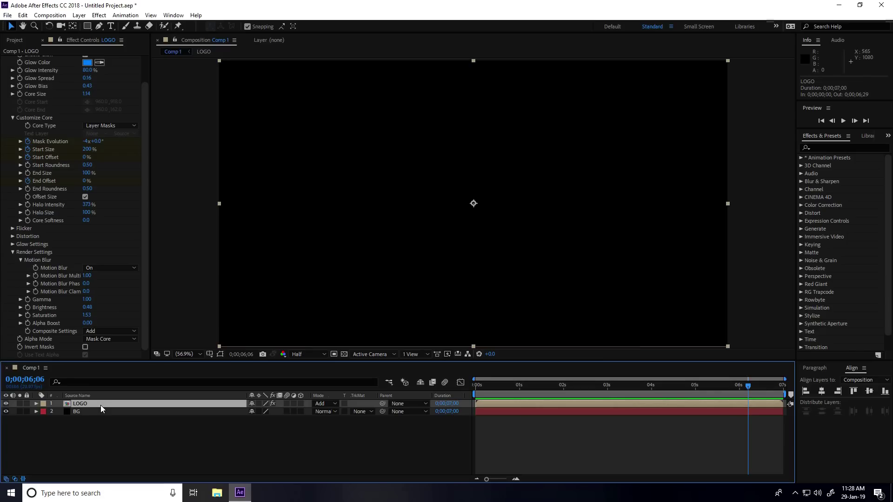
key(ctrl+d)
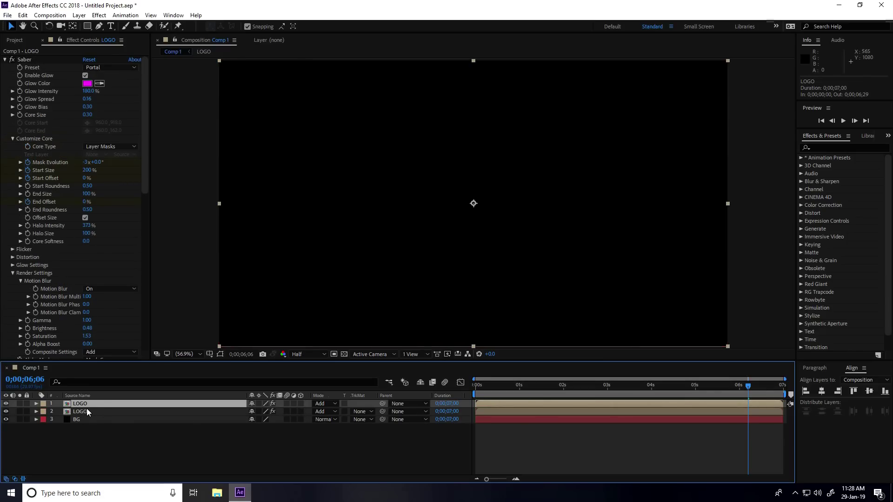
click(301, 404)
click(301, 411)
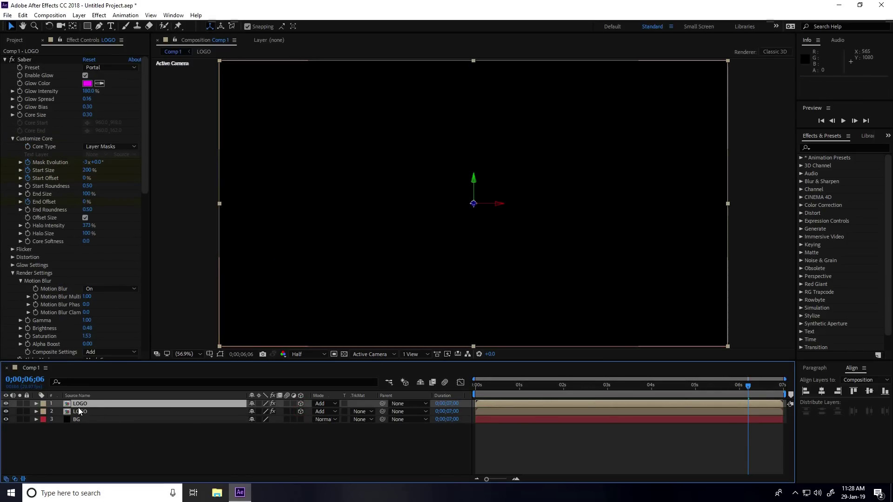
key(j)
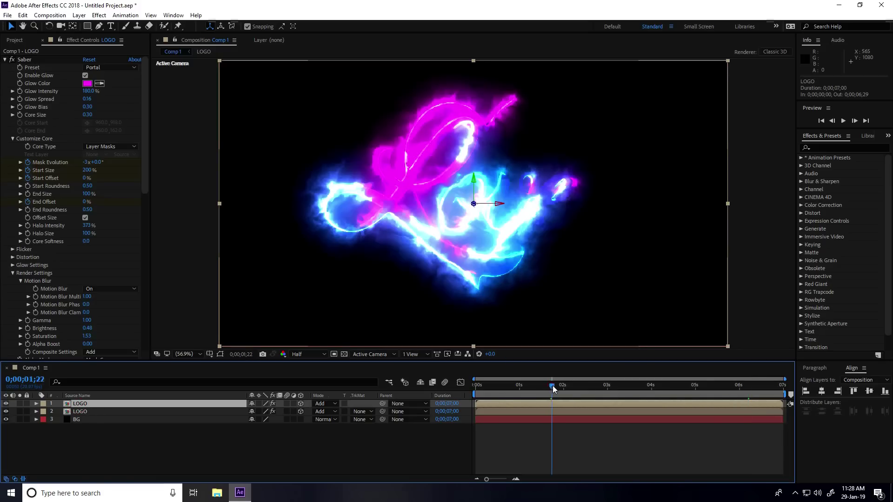
key(space)
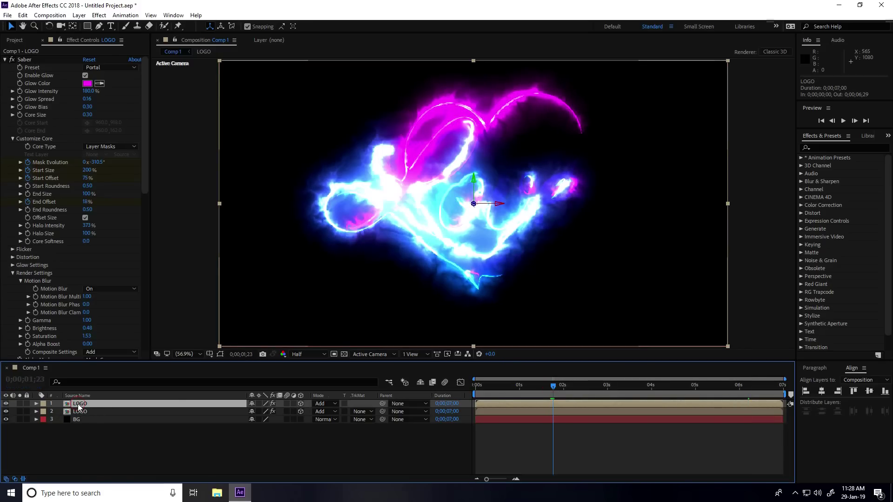
key(r)
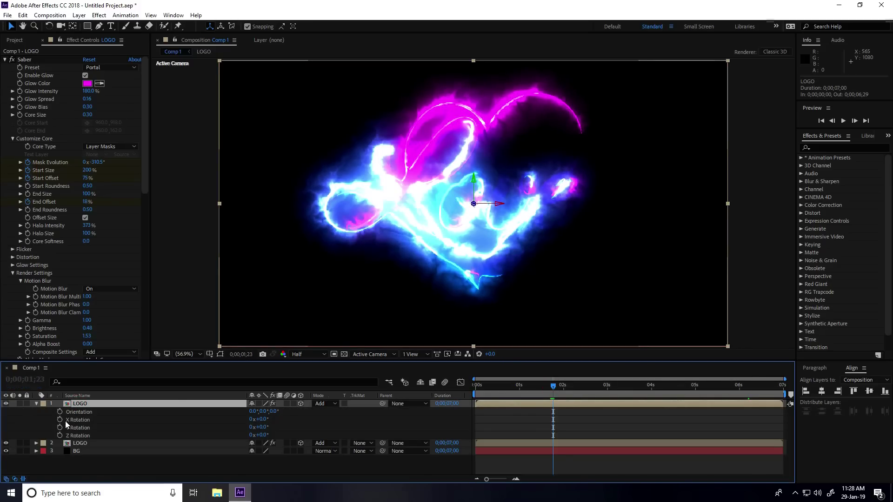
- Rotate the top LOGO copy 90° on X, lower it to floor level, and preview
click(263, 420)
text(90)
key(Return)
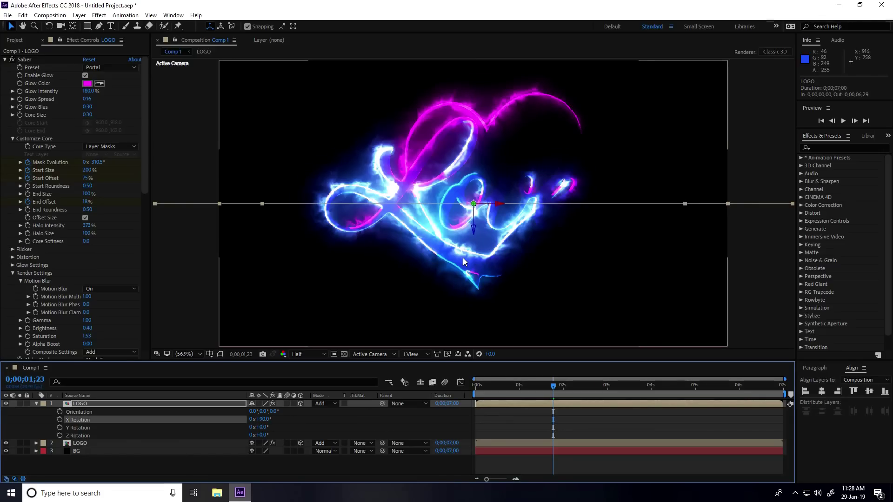
drag(476, 231, 473, 330)
key(space)
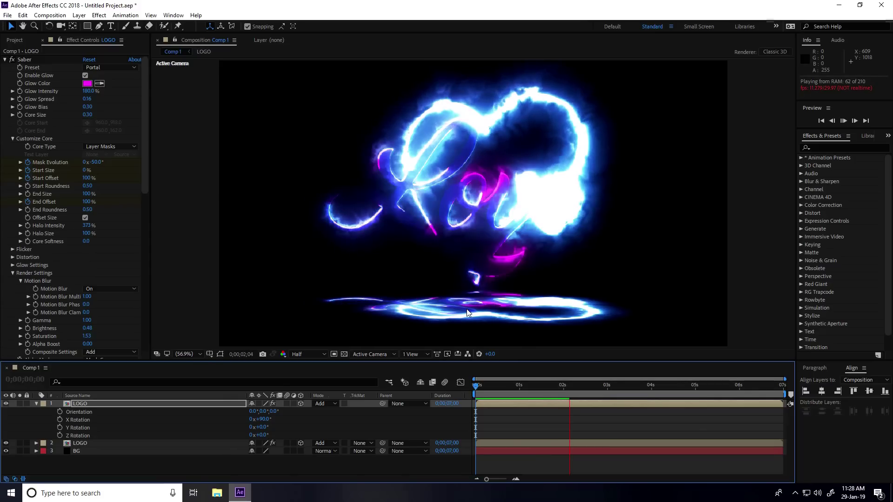
key(space)
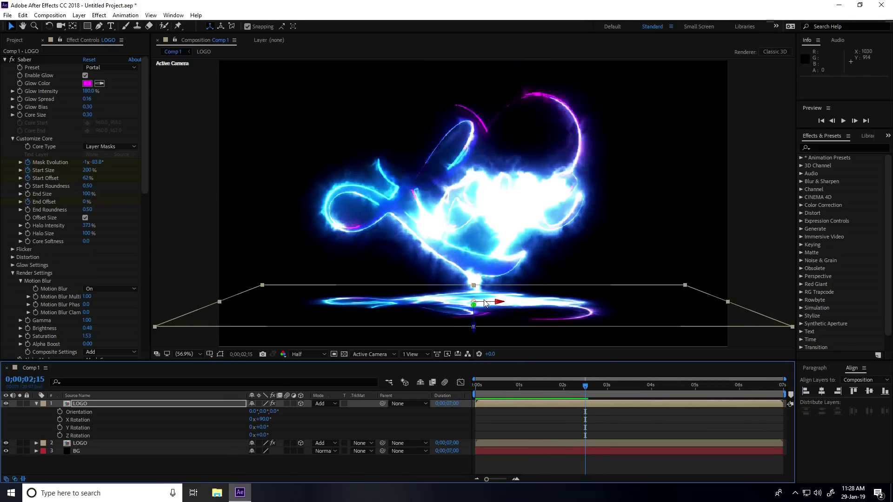
- Apply Gaussian Blur with Blurriness 75 to the top LOGO layer
click(834, 148)
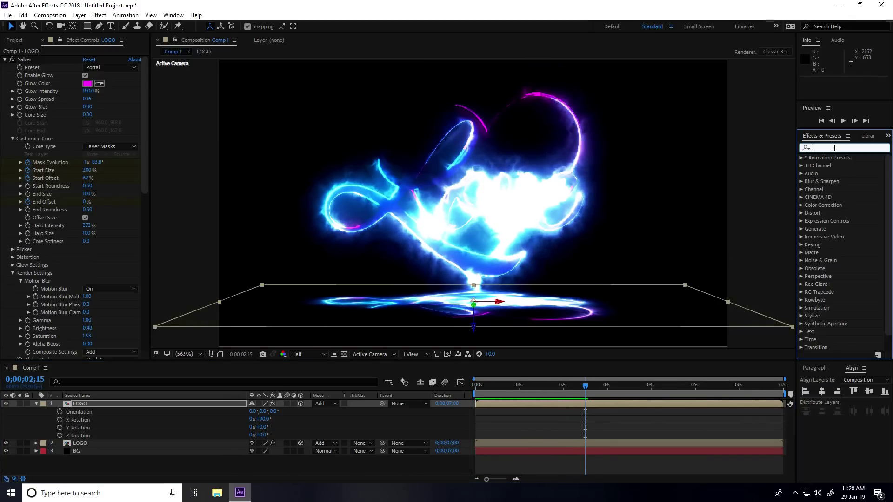
text(g)
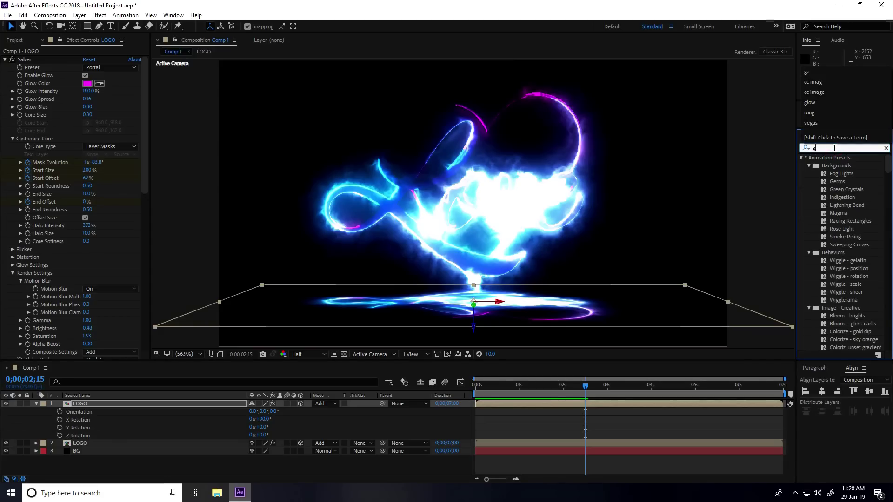
text(a)
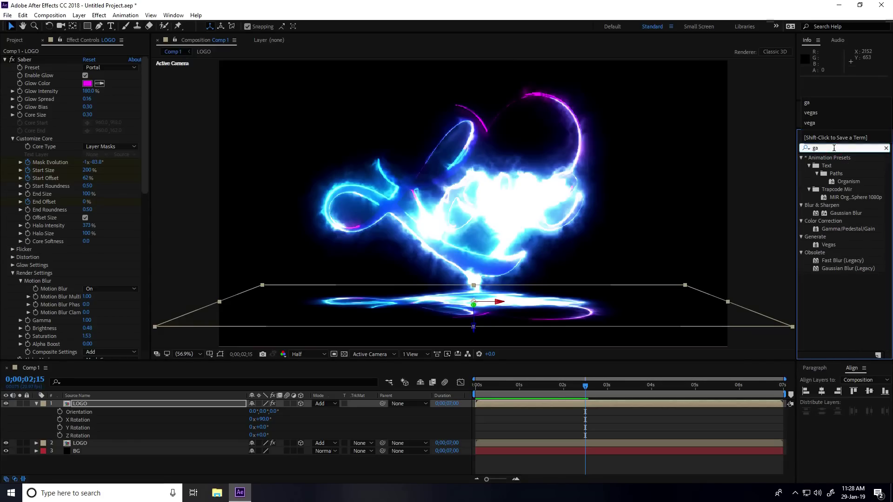
drag(846, 213, 91, 403)
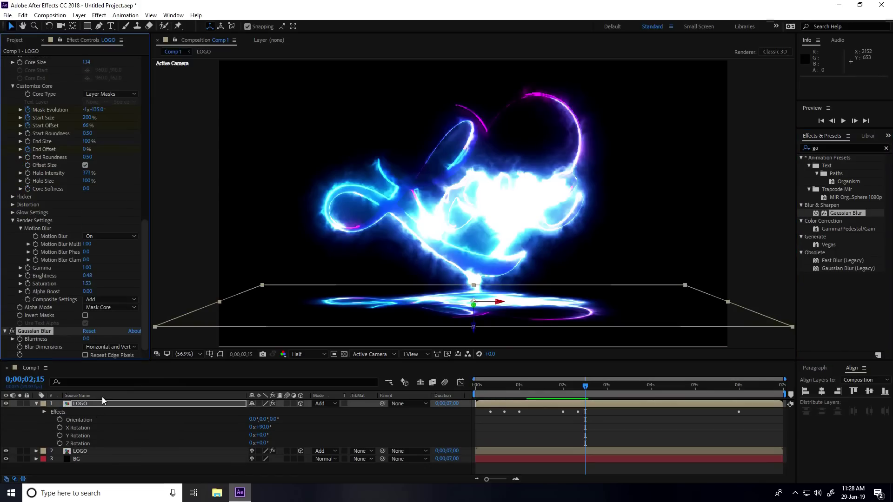
click(86, 339)
text(75)
key(Return)
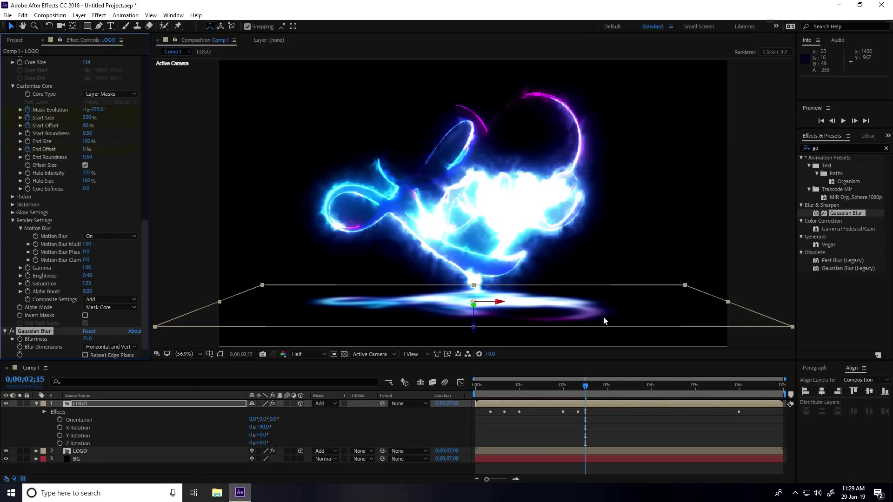
- Apply CC Radial Fast Blur with Amount 75 to the top LOGO layer
click(832, 148)
text(c)
click(806, 149)
text(c r)
drag(850, 174, 116, 404)
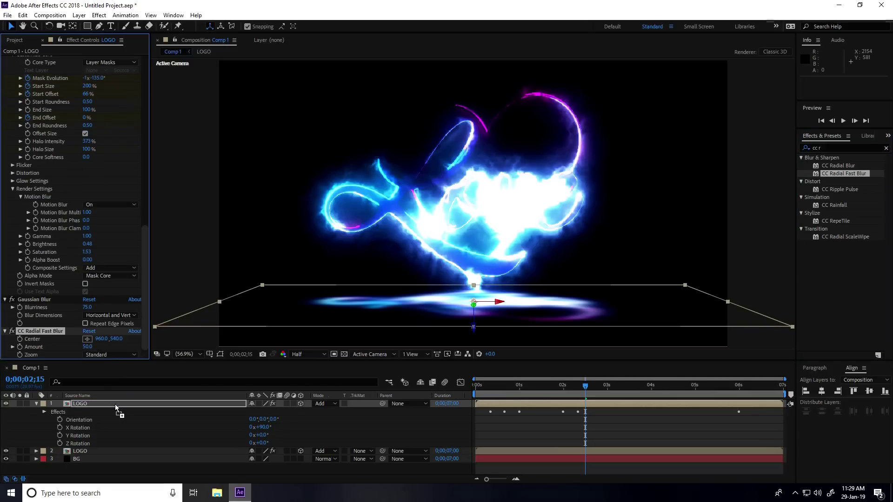
click(87, 347)
text(75)
key(Return)
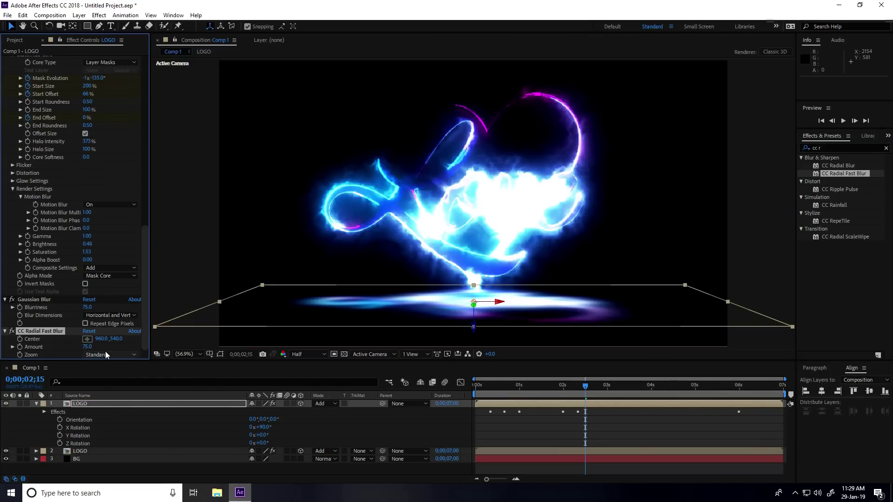
click(36, 404)
click(78, 407)
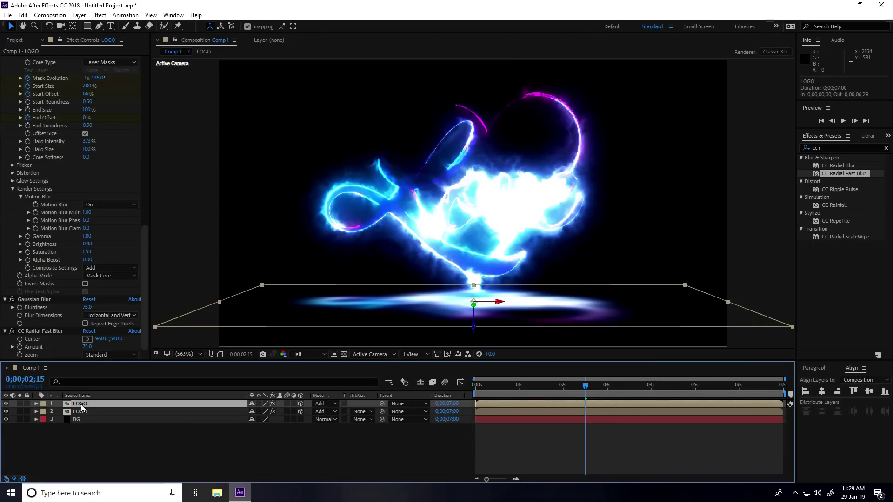
- Set the top LOGO reflection layer's Opacity to 75%
key(t)
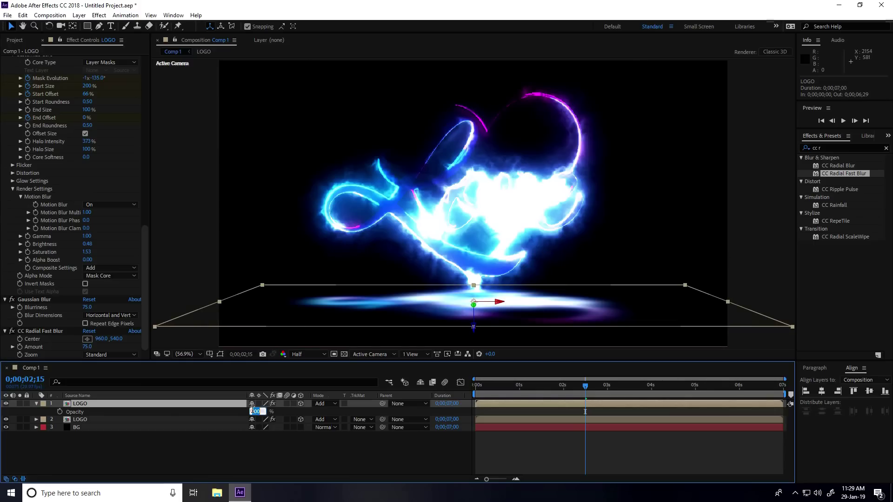
text(75)
key(Return)
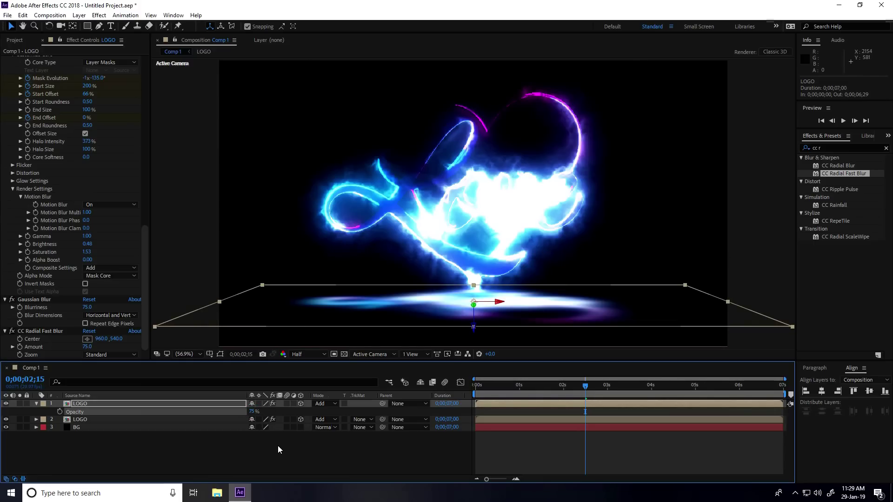
- Preview the animation from the start, then stop and park the playhead at 0;00;05;00
key(Home)
key(space)
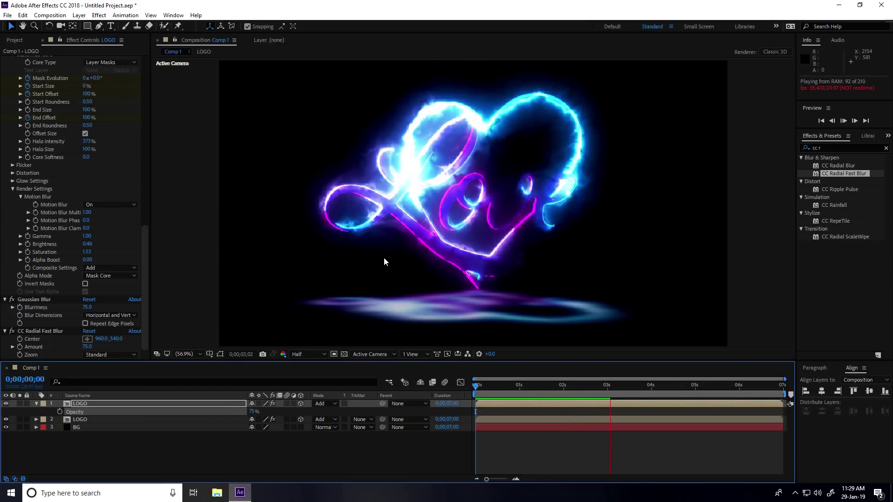
key(space)
drag(620, 388, 697, 398)
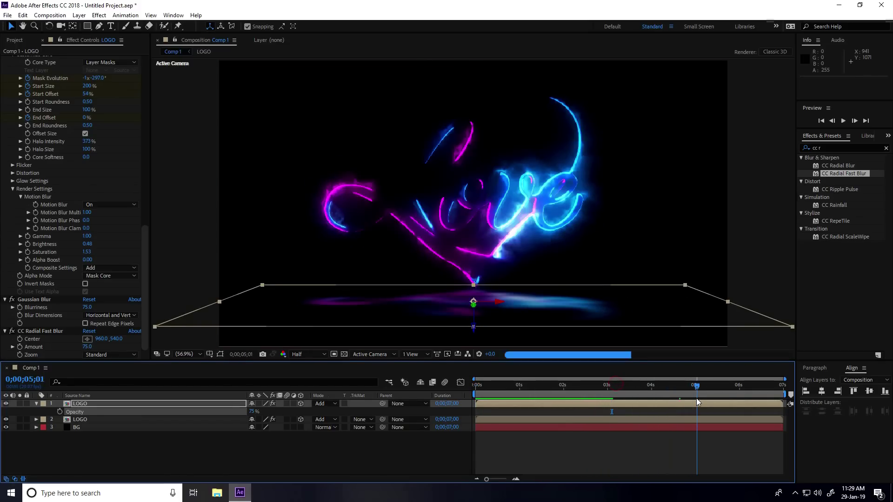
- Place love-01.png above the LOGO layer and apply the Fill effect to it
click(15, 41)
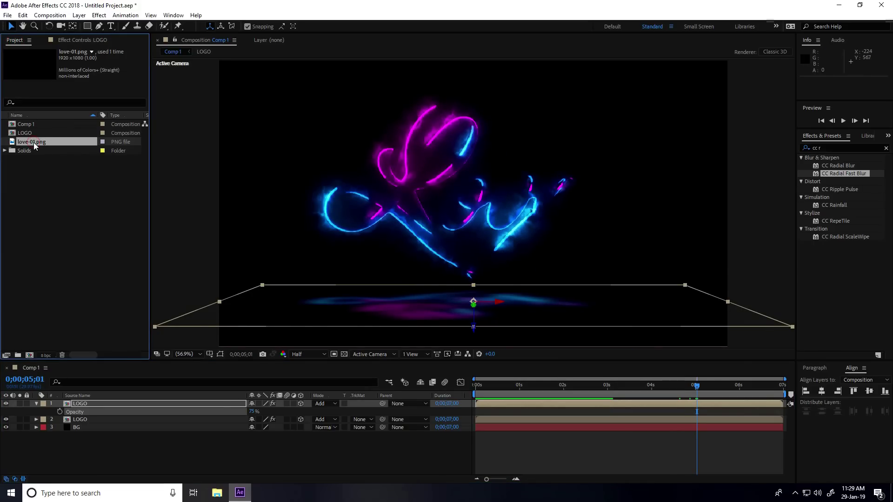
drag(40, 144, 100, 403)
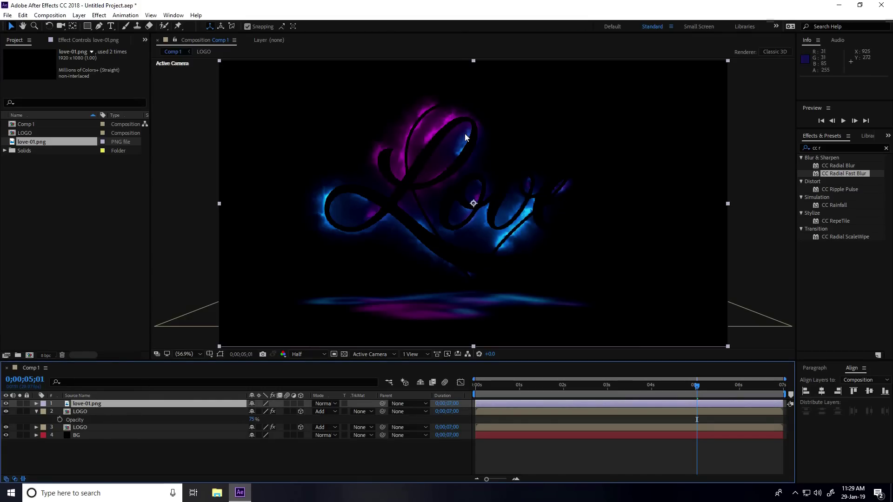
click(829, 147)
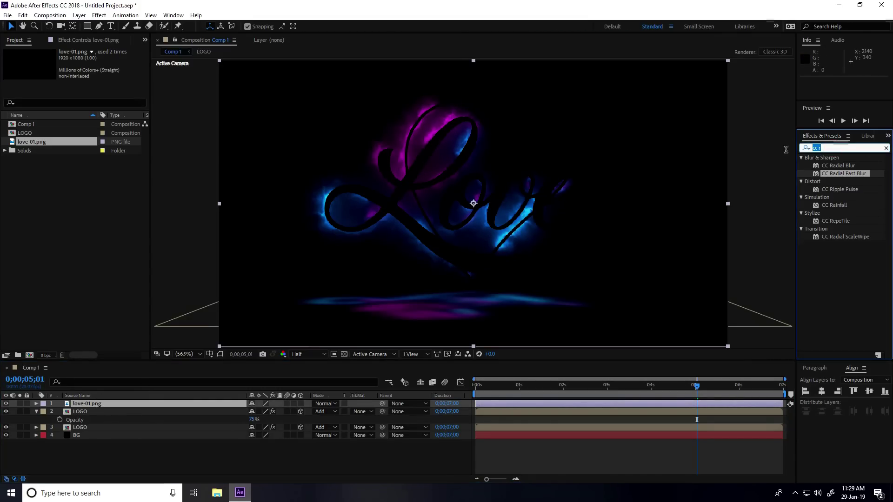
text(fill)
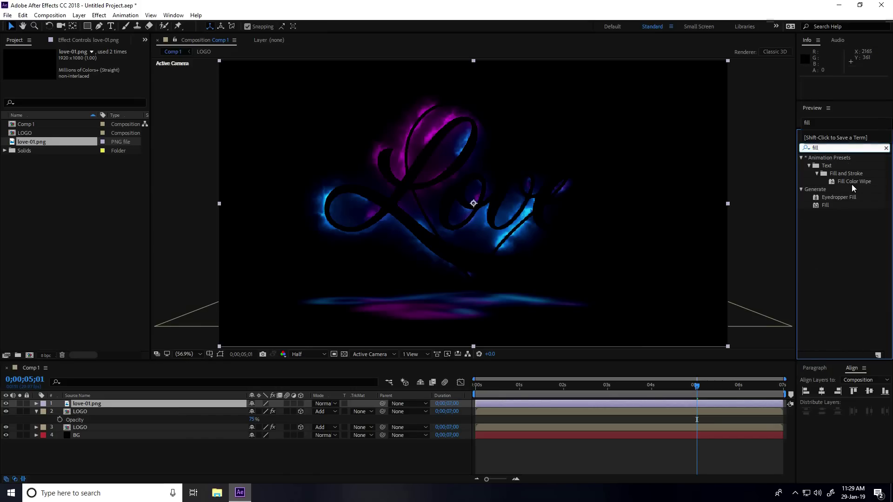
click(851, 182)
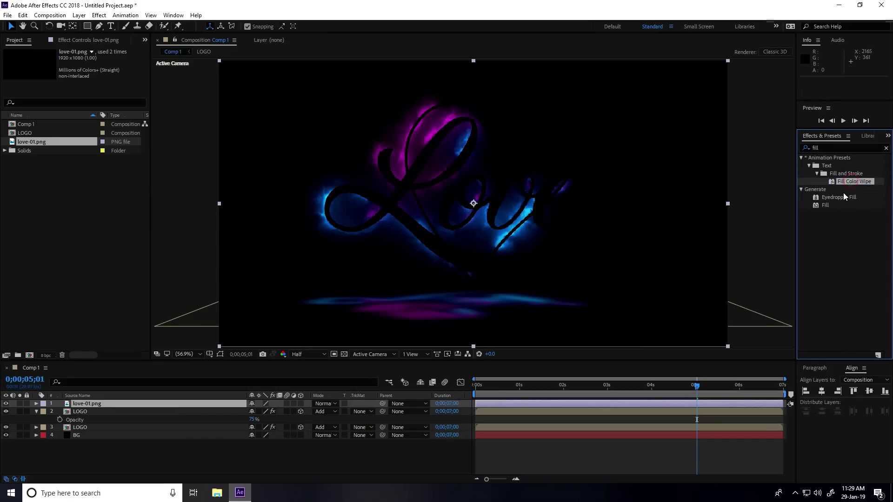
click(825, 205)
drag(825, 204, 122, 404)
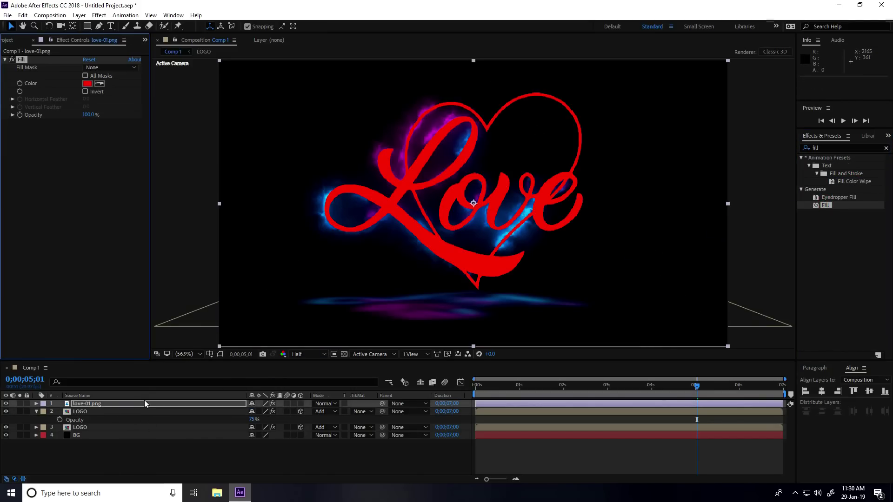
- Set the Fill colour to pure white and collapse the LOGO layer's properties
click(88, 84)
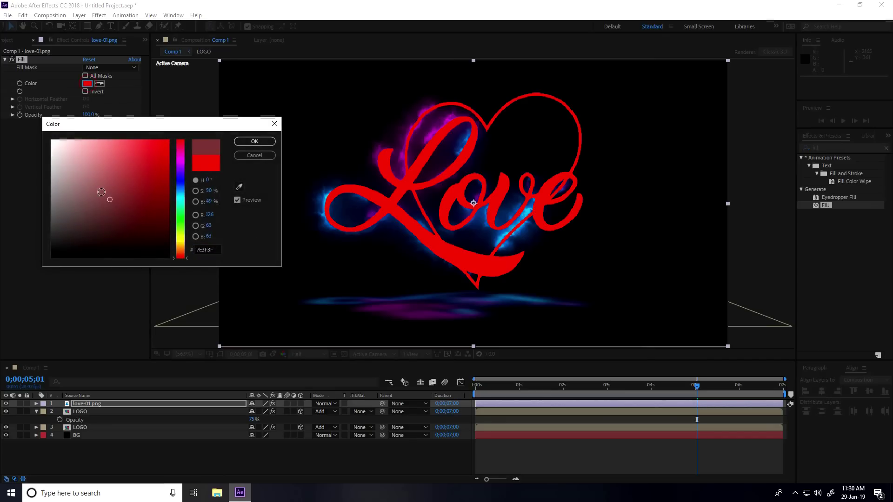
drag(101, 192, 51, 140)
click(254, 142)
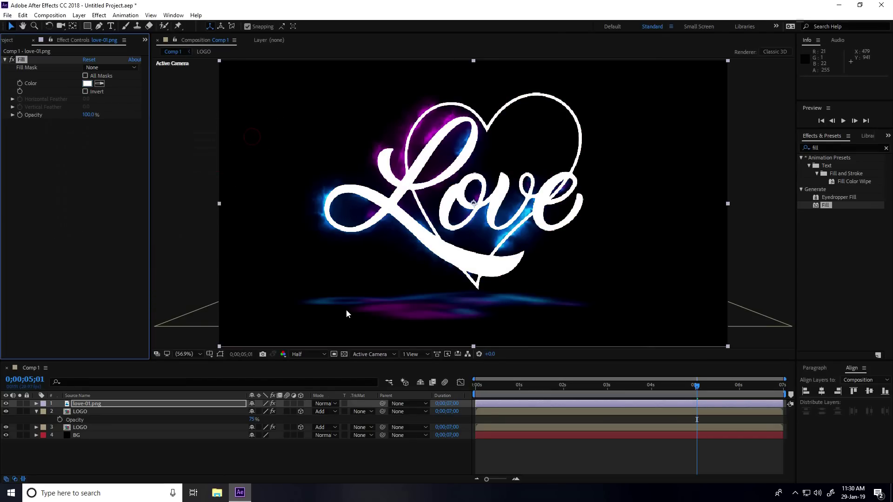
click(60, 405)
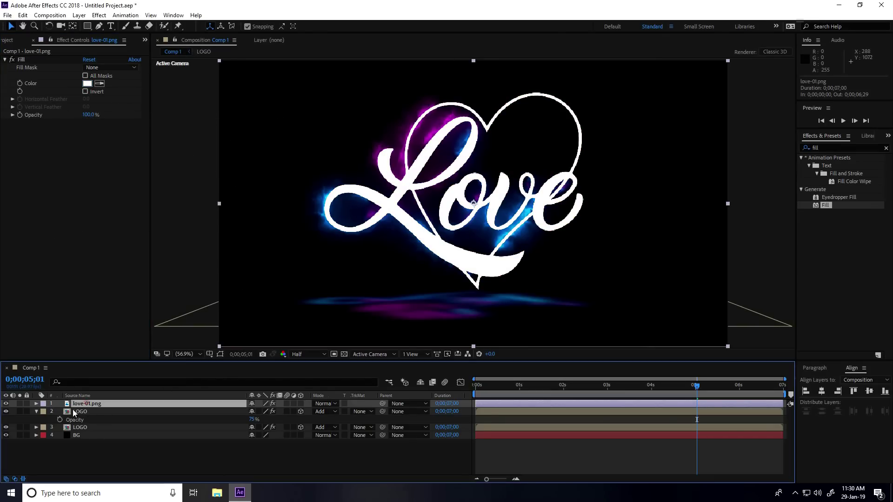
click(36, 412)
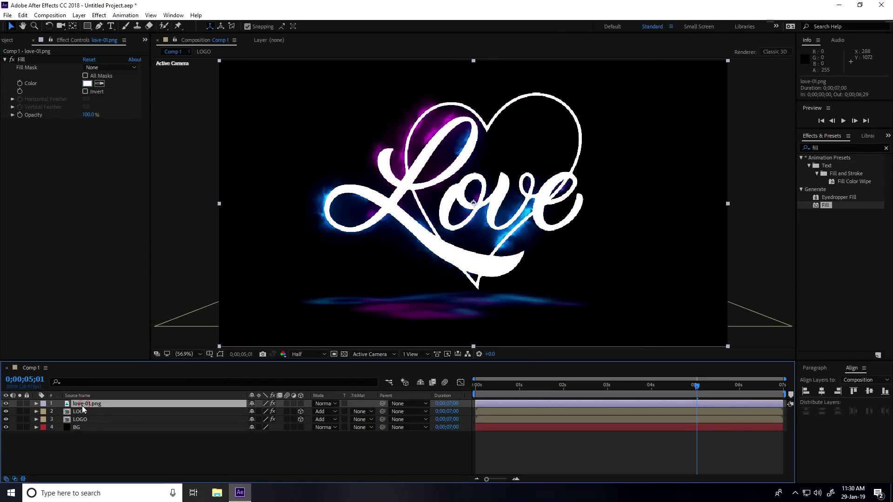
- Keyframe love-01.png's Opacity from 0% just after five seconds to 100% at six seconds
key(t)
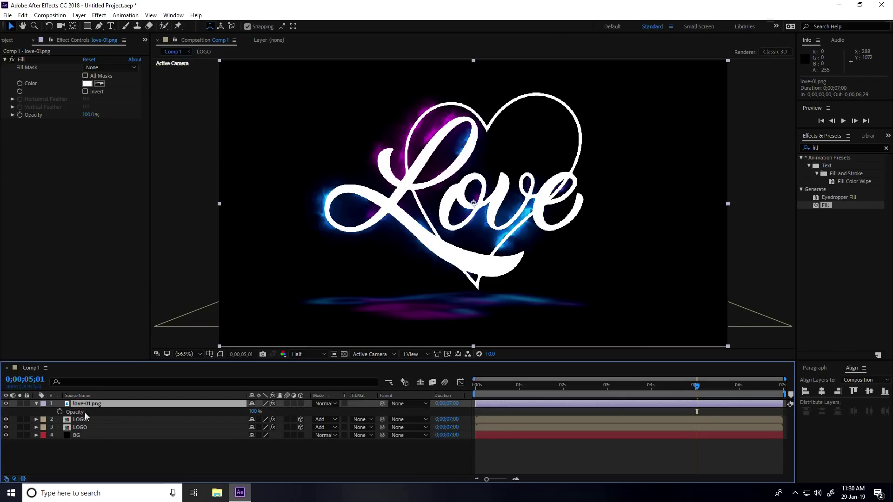
click(59, 412)
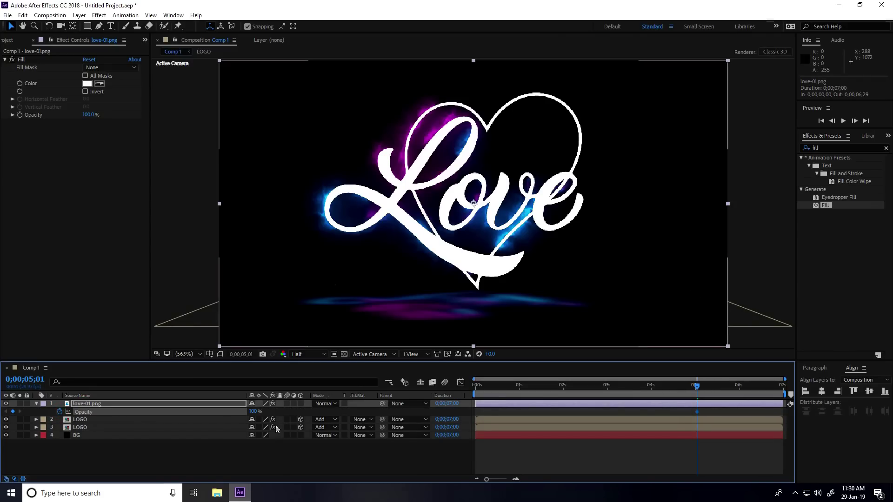
text(0)
key(Return)
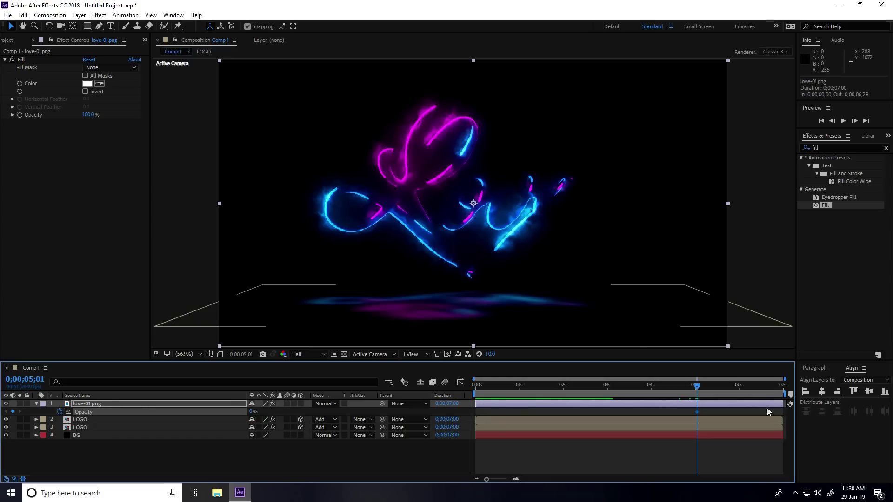
drag(723, 396, 741, 399)
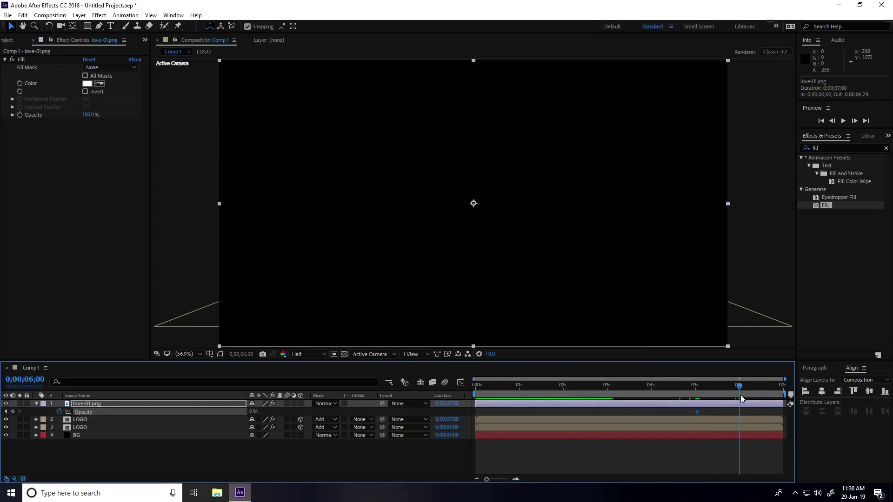
click(252, 412)
text(100)
key(Return)
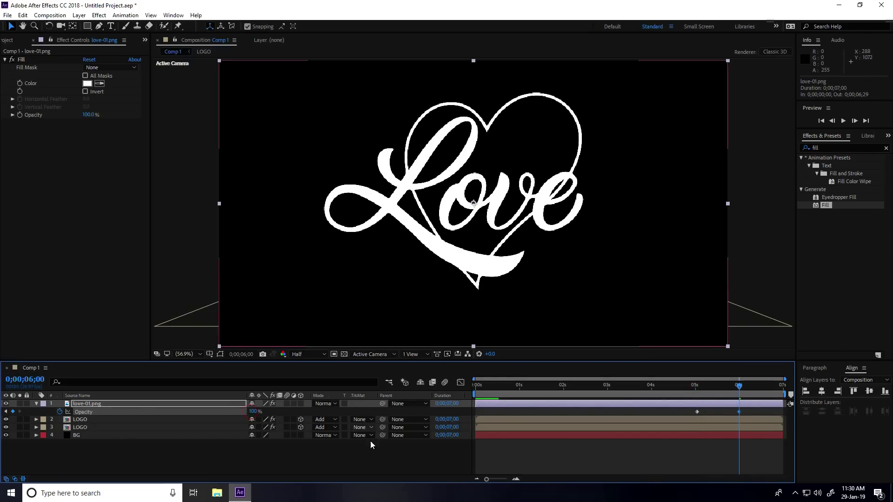
- Preview the white logo fade-in from the start, stopping at a mid-animation frame
drag(496, 387, 437, 388)
key(space)
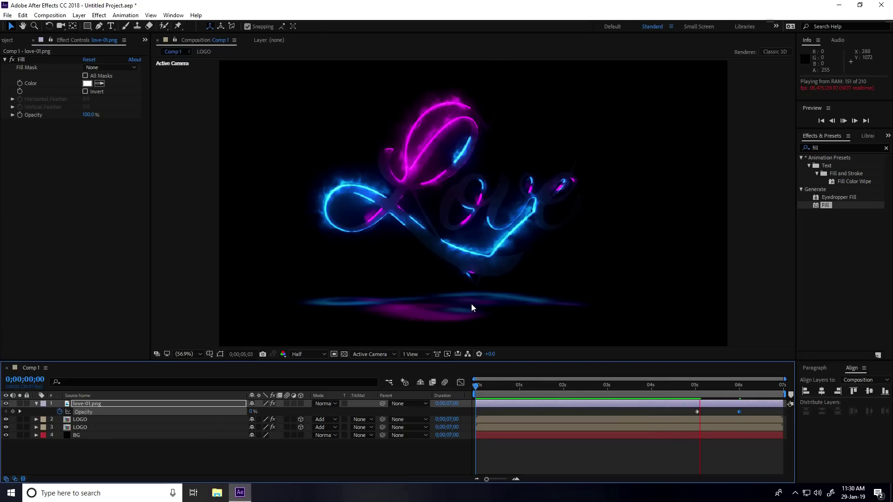
drag(707, 385, 632, 385)
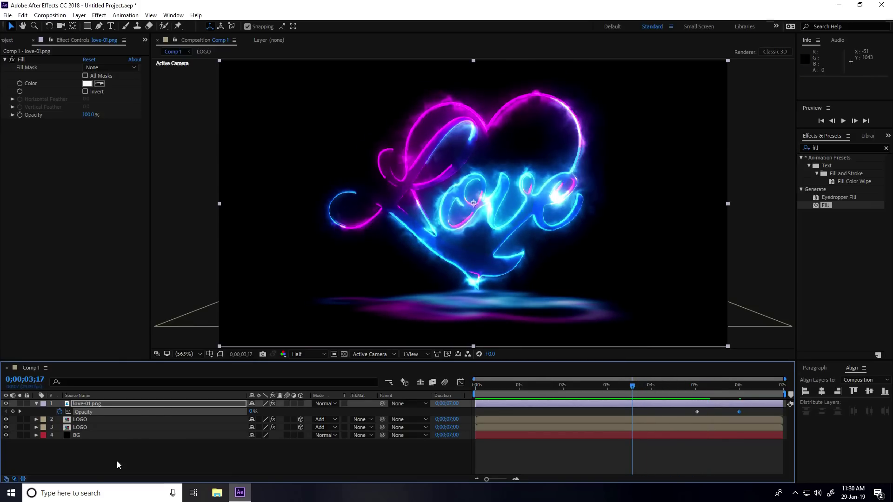
- Add an Adjustment Layer on top and apply the Curves effect to it
right_click(96, 457)
mouse_move(205, 352)
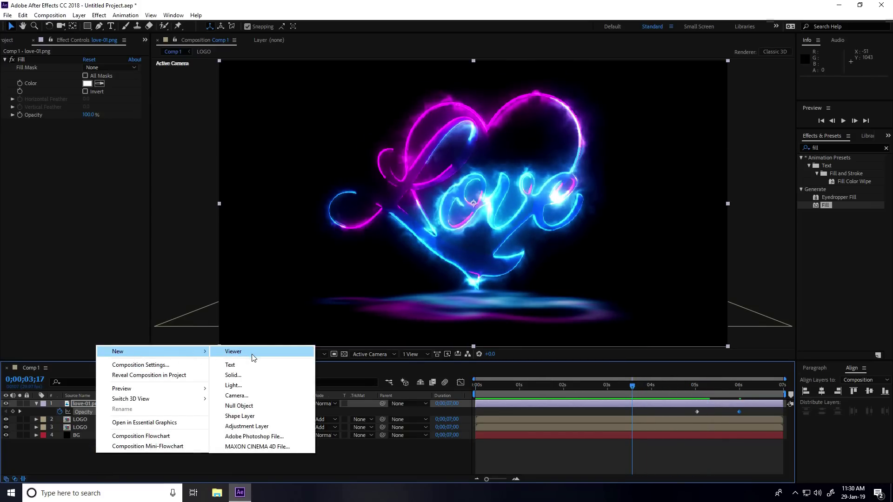
click(243, 427)
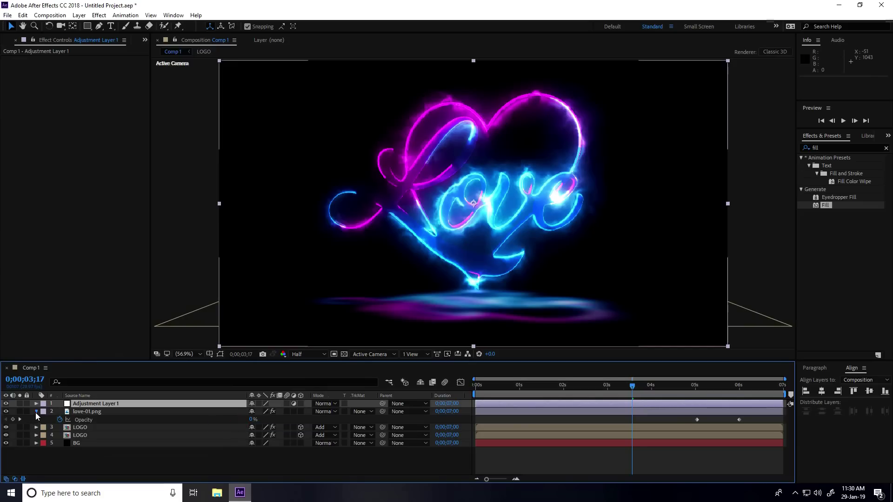
click(837, 149)
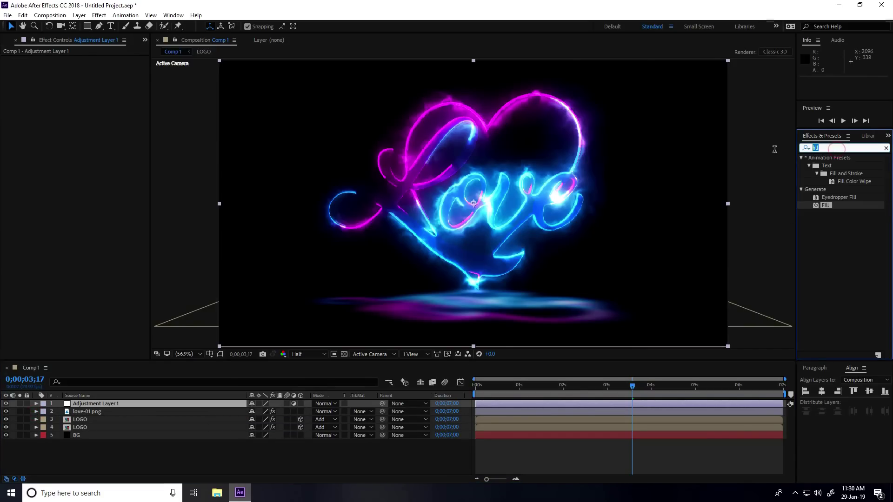
text(cur)
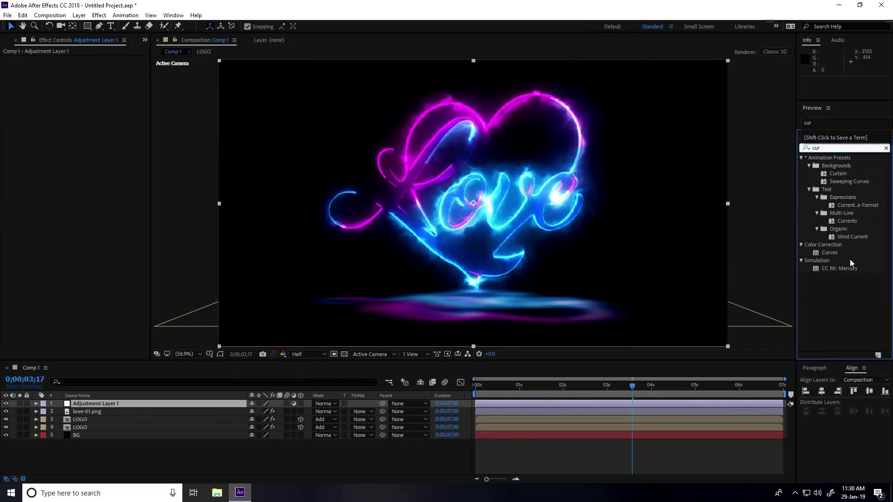
drag(835, 256, 202, 384)
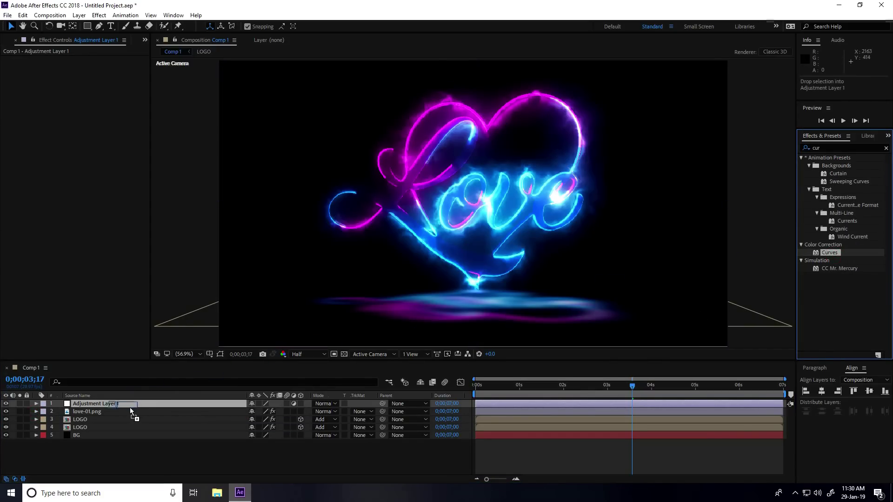
drag(127, 407, 127, 406)
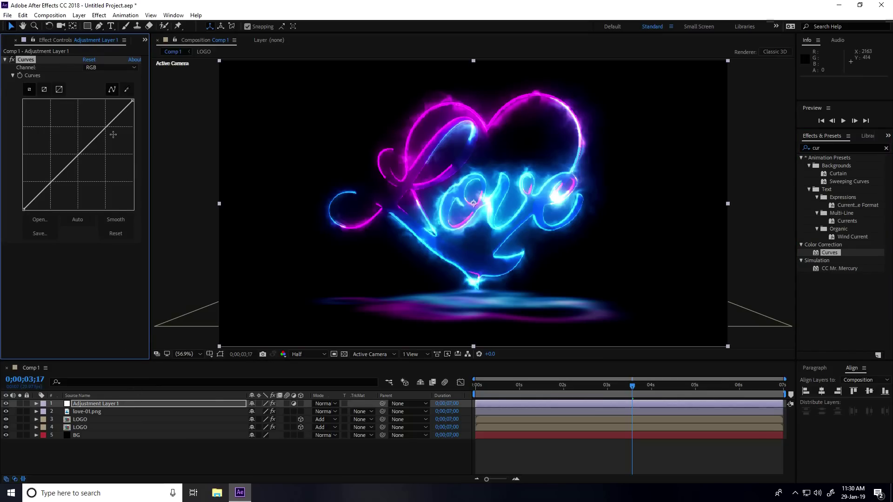
- Bend the Curves into an S-shape for contrast and preview the graded animation
drag(110, 123, 108, 124)
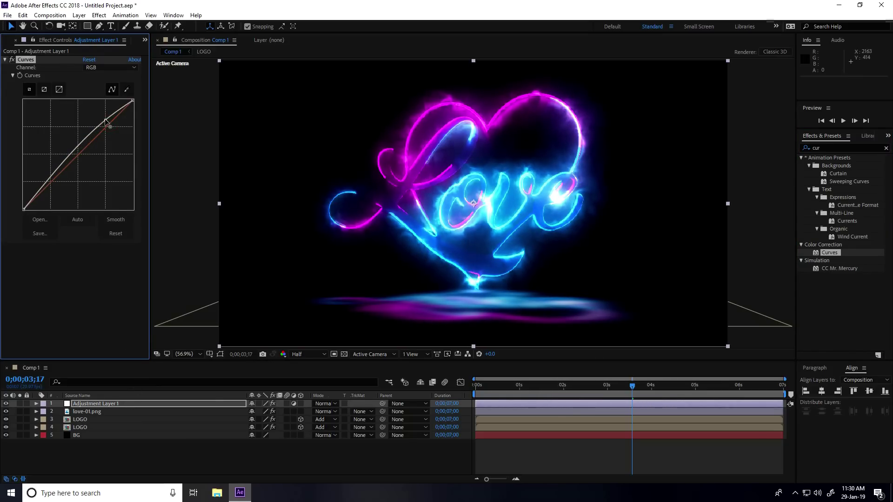
drag(42, 188, 49, 194)
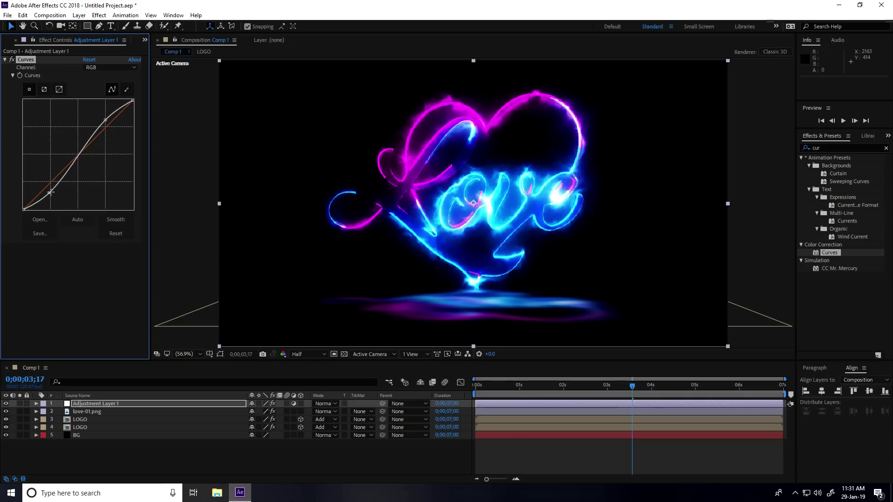
click(492, 391)
key(space)
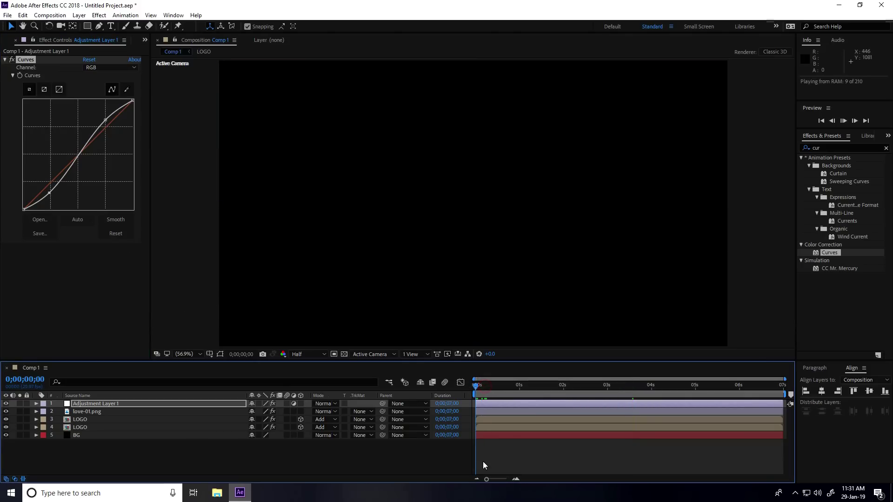